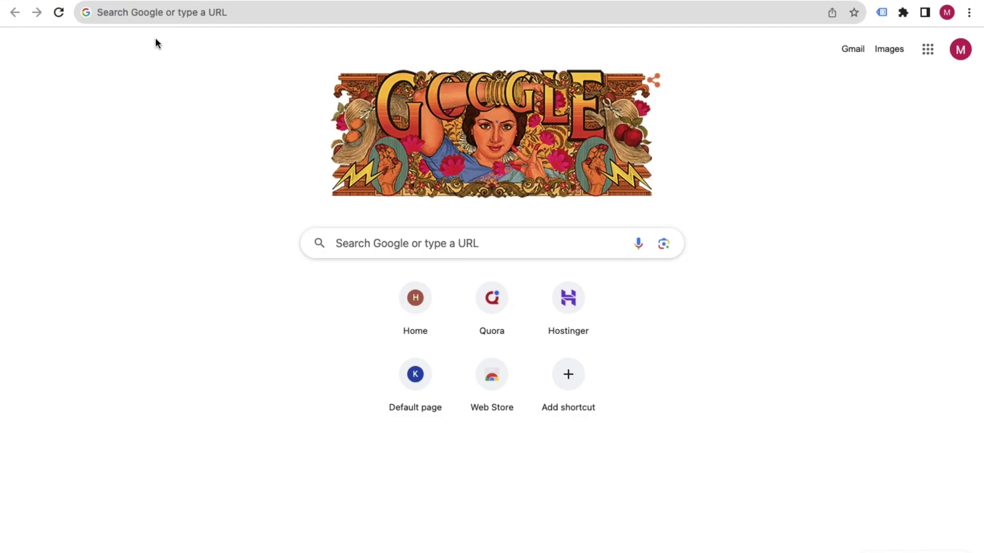
Step: Enter my-link.in/ovhcloud in Chrome's address bar, removing autocomplete text, and load it
{"action": "left_click", "coordinate": [153, 12]}
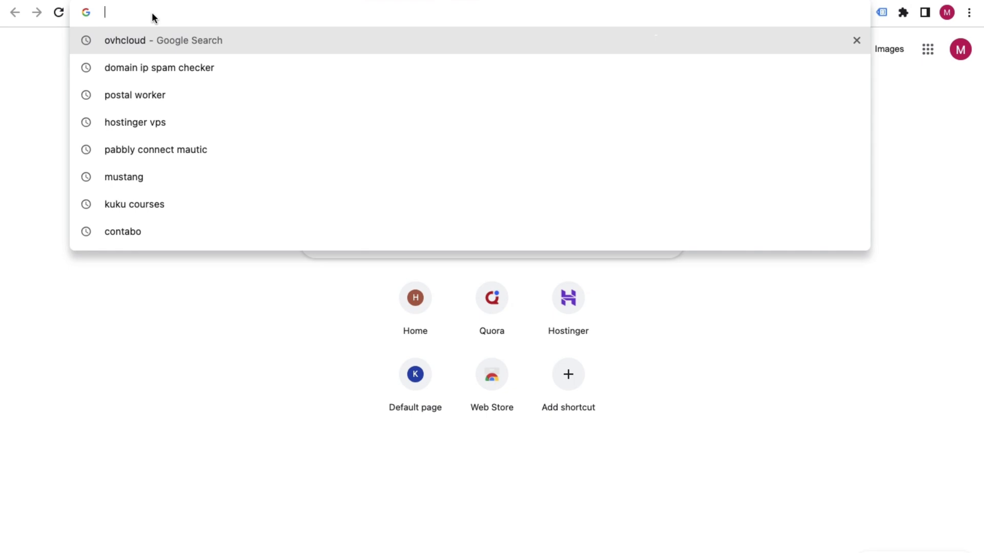
{"action": "type", "text": "my"}
{"action": "key", "text": "Right"}
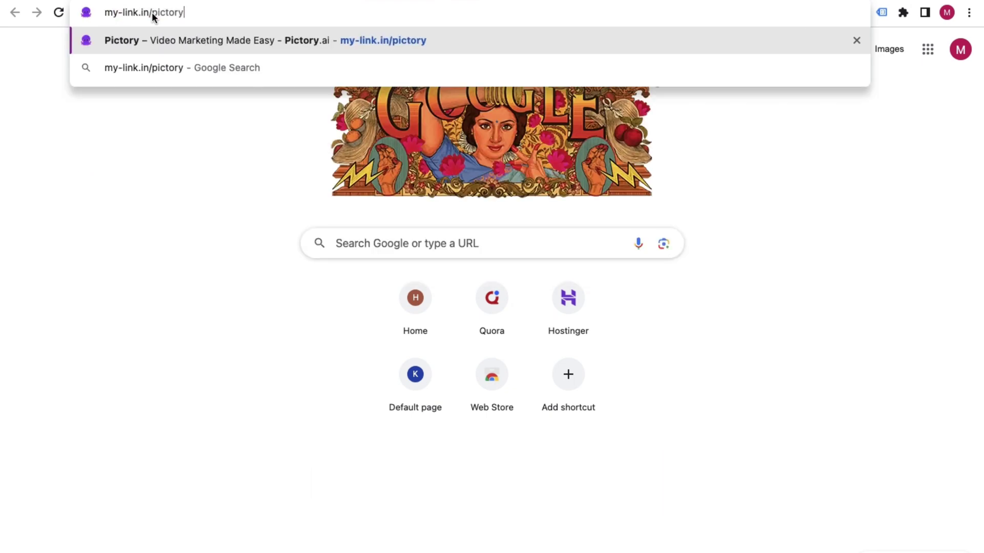
{"action": "key", "text": "BackSpace"}
{"action": "key", "text": "BackSpace"}
{"action": "key", "text": "BackSpace"}
{"action": "key", "text": "BackSpace"}
{"action": "key", "text": "BackSpace"}
{"action": "key", "text": "BackSpace"}
{"action": "key", "text": "BackSpace"}
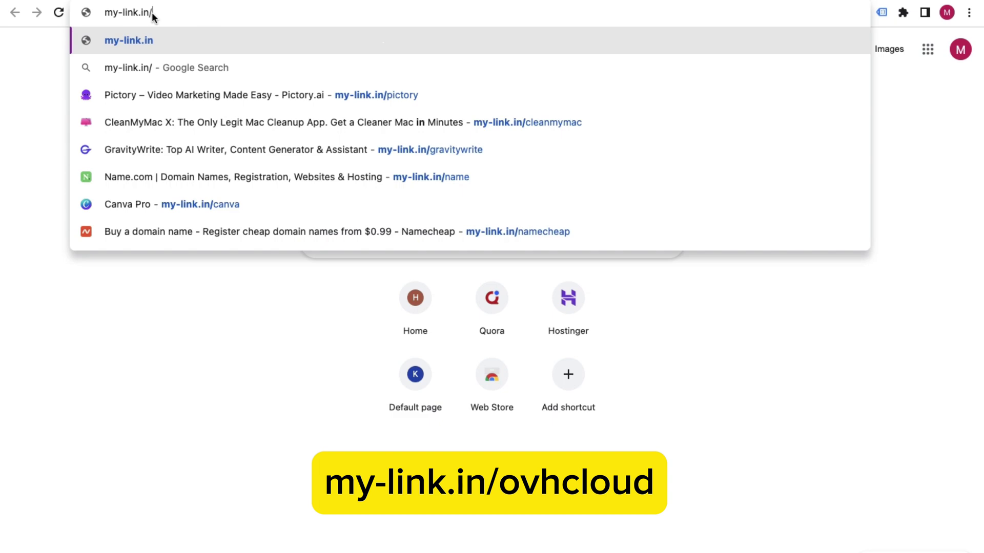
{"action": "mouse_move", "coordinate": [161, 15]}
{"action": "left_mouse_down"}
{"action": "mouse_move", "coordinate": [117, 12]}
{"action": "mouse_move", "coordinate": [158, 10]}
{"action": "left_mouse_up"}
{"action": "type", "text": "ovhclo"}
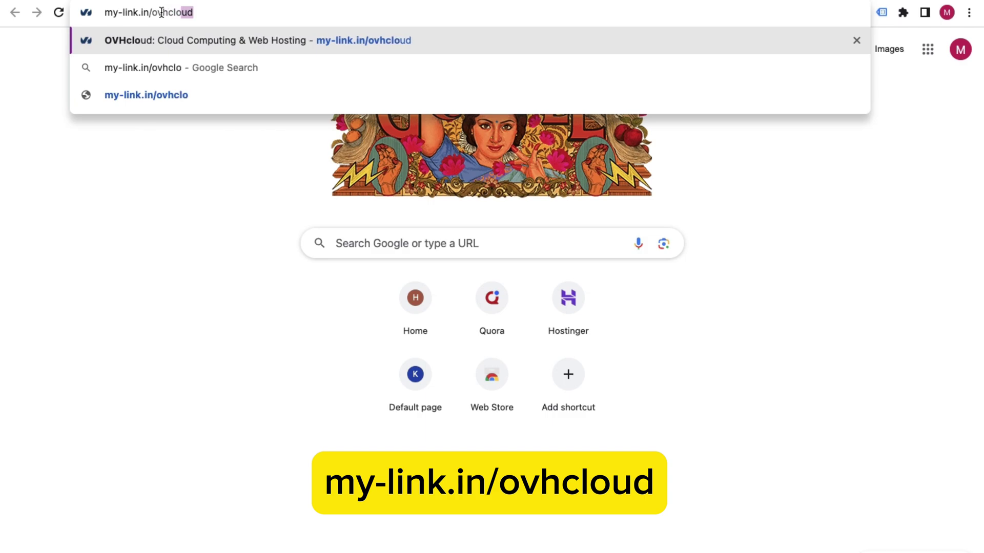
{"action": "type", "text": "ud"}
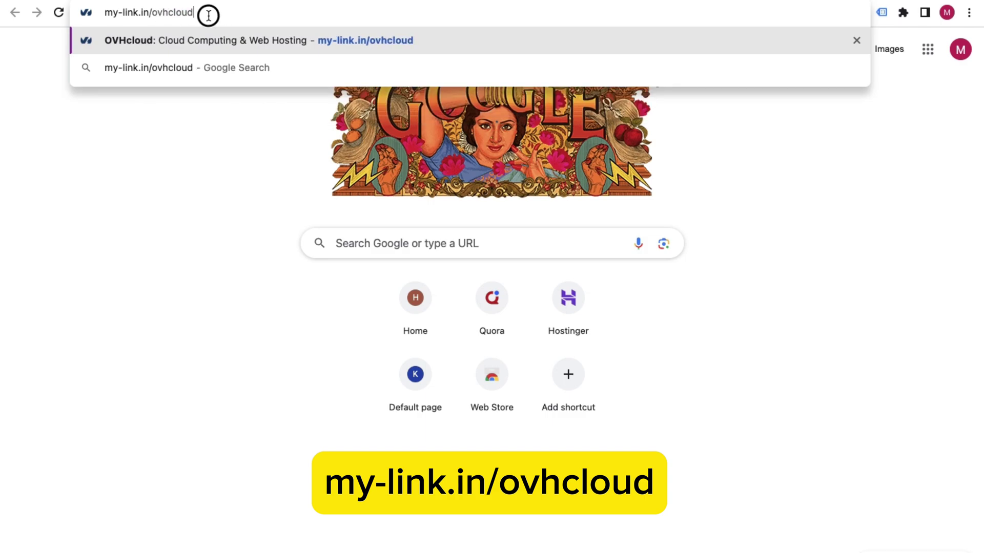
{"action": "left_click_drag", "start_coordinate": [207, 14], "coordinate": [109, 12]}
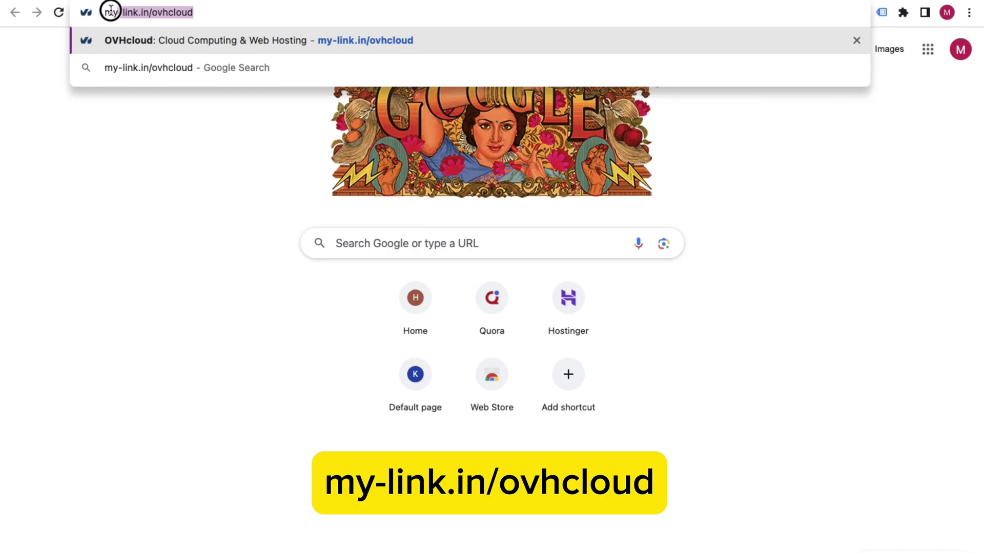
{"action": "left_click", "coordinate": [224, 14]}
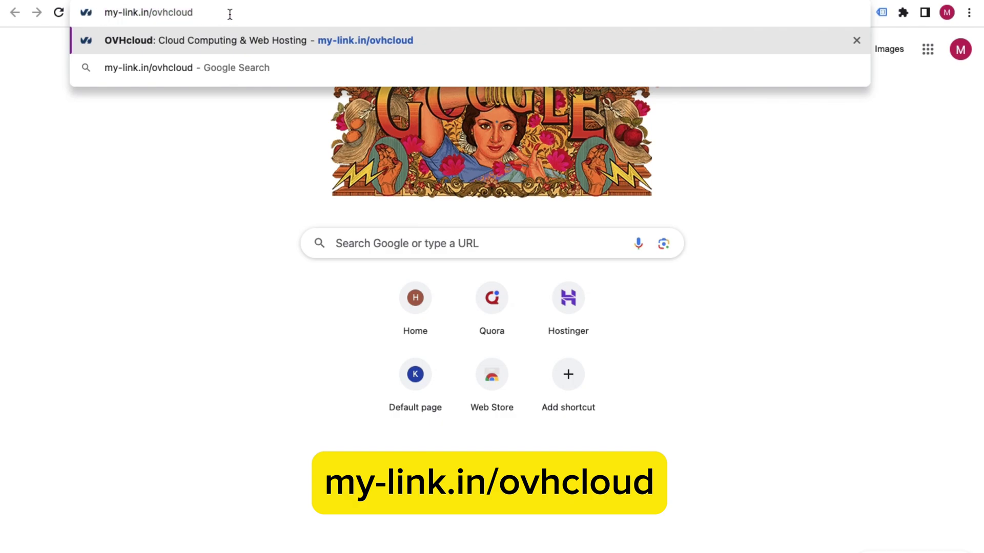
{"action": "key", "text": "Return"}
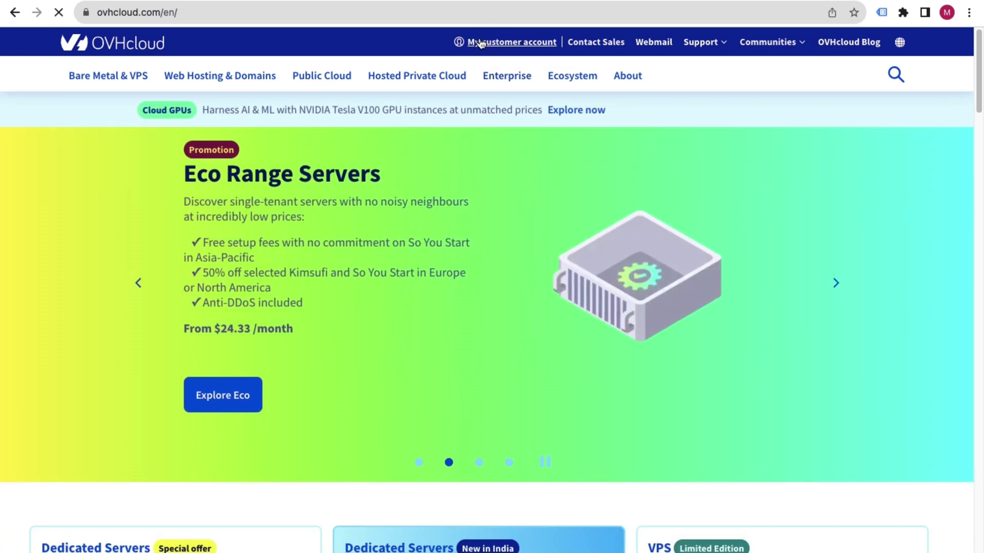
Step: Open the My customer account sign-in page from the OVHcloud homepage
{"action": "left_click", "coordinate": [513, 44]}
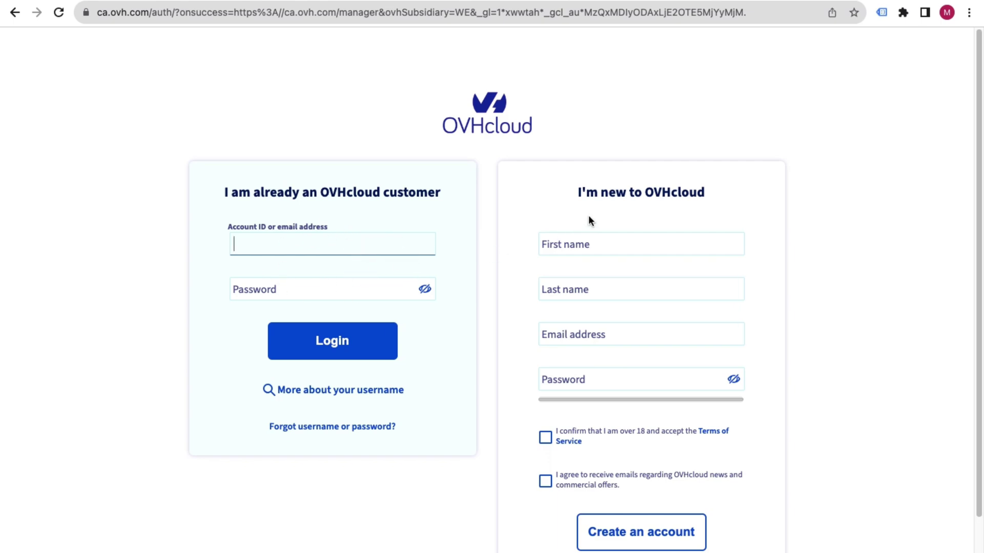
{"action": "left_click_drag", "start_coordinate": [582, 199], "coordinate": [795, 200]}
Step: Autofill the first and last name fields in the new-customer form from saved details
{"action": "left_click", "coordinate": [795, 199]}
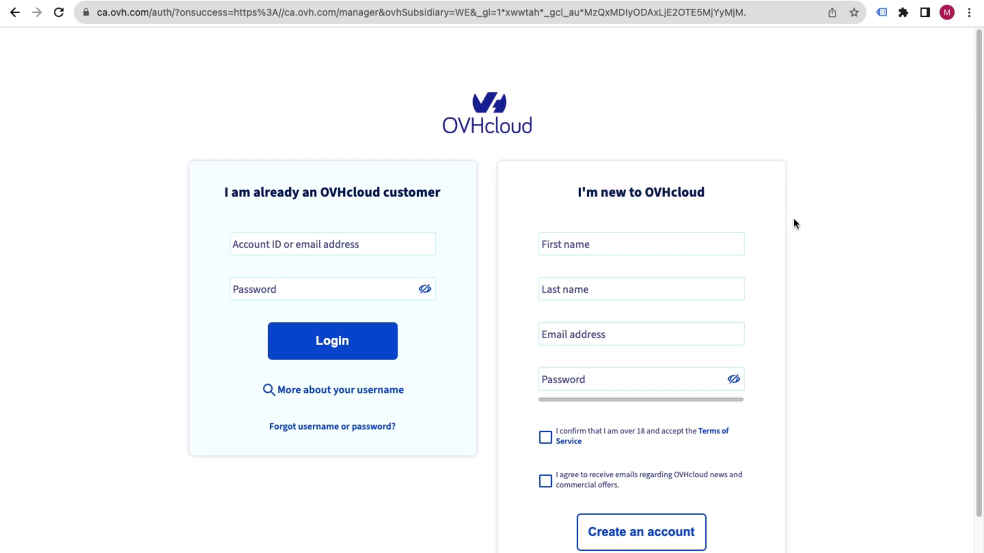
{"action": "scroll", "coordinate": [793, 221], "scroll_direction": "down", "scroll_amount": 1}
{"action": "scroll", "coordinate": [818, 277], "scroll_direction": "down", "scroll_amount": 1}
{"action": "left_click", "coordinate": [597, 184]}
{"action": "left_click", "coordinate": [638, 222]}
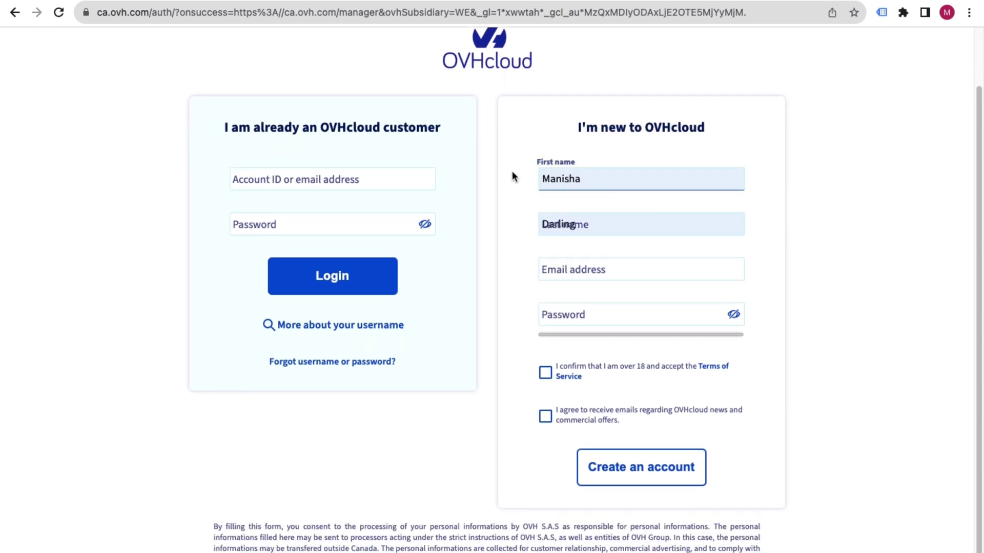
{"action": "left_click", "coordinate": [580, 231]}
{"action": "left_click", "coordinate": [520, 244]}
Step: Copy the account e-mail from the Google account panel and paste it into the e-mail field
{"action": "left_click", "coordinate": [552, 269]}
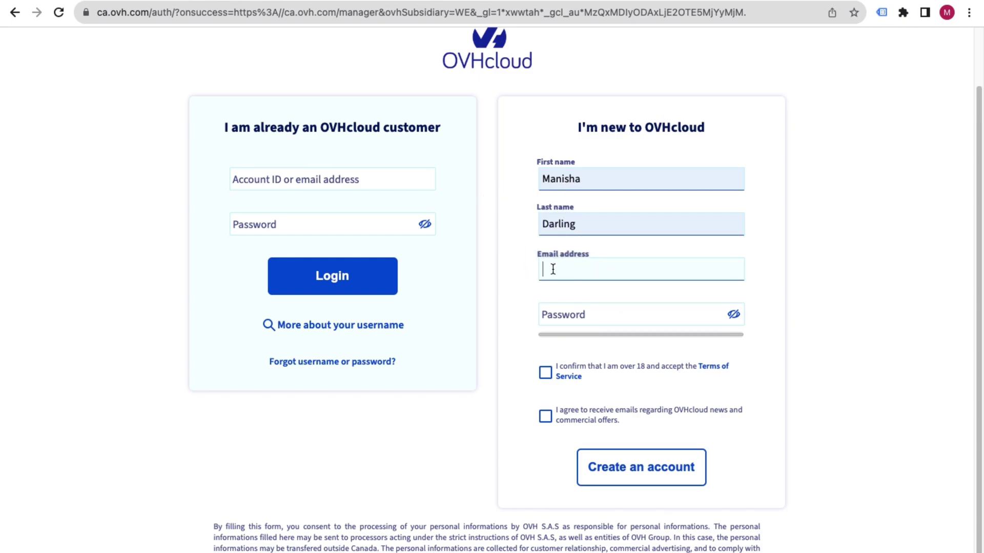
{"action": "left_click", "coordinate": [689, 4]}
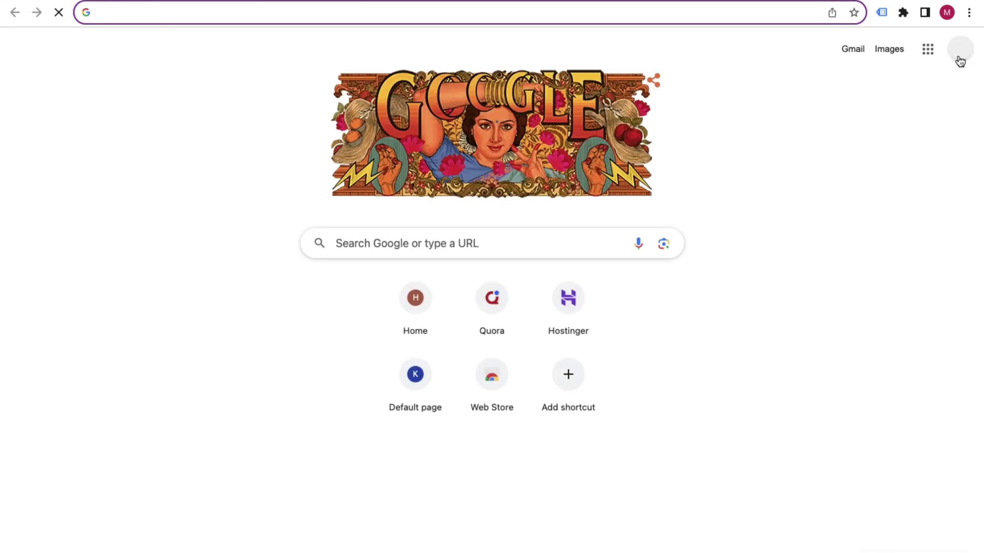
{"action": "left_click", "coordinate": [959, 53]}
{"action": "key", "text": "Escape"}
{"action": "key", "text": "Return"}
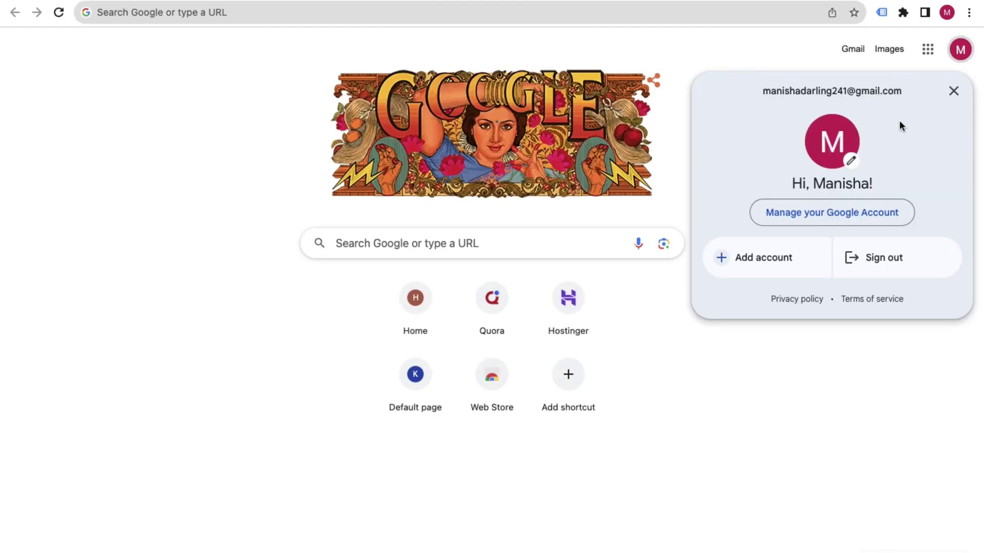
{"action": "triple_click", "coordinate": [828, 90]}
{"action": "key", "text": "super+c"}
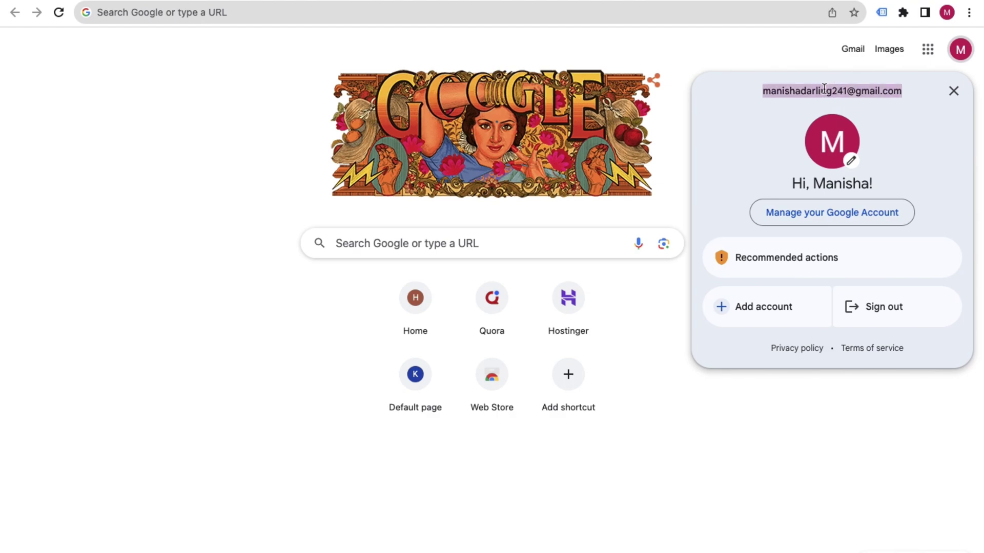
{"action": "left_click", "coordinate": [689, 58]}
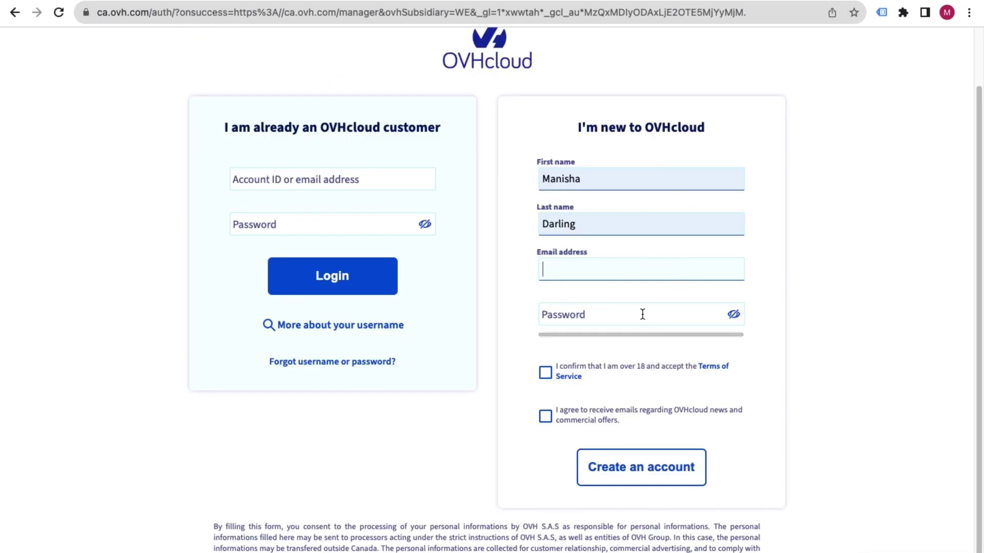
{"action": "key", "text": "super+v"}
Step: Type the account password, accept the terms, opt in to news e-mails, and submit the form
{"action": "left_click", "coordinate": [566, 314]}
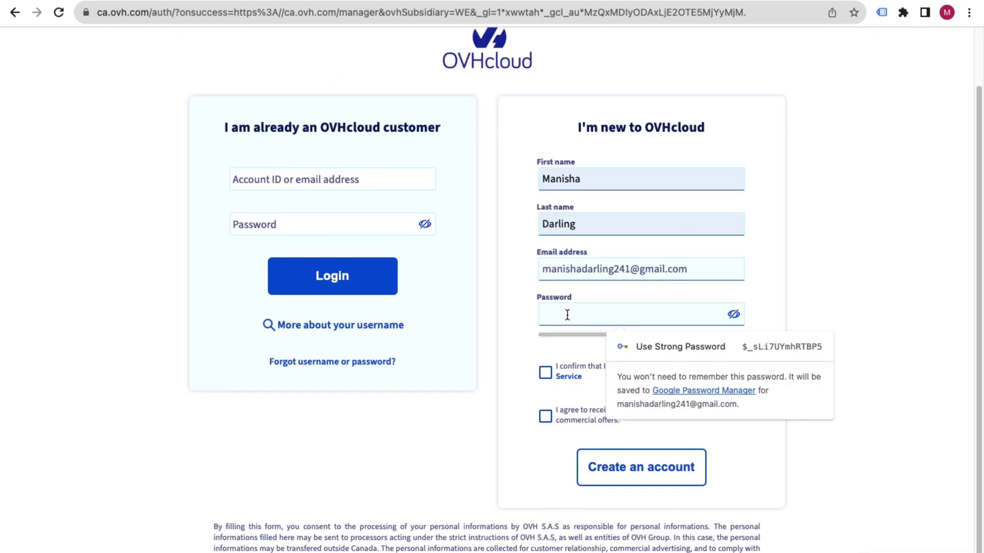
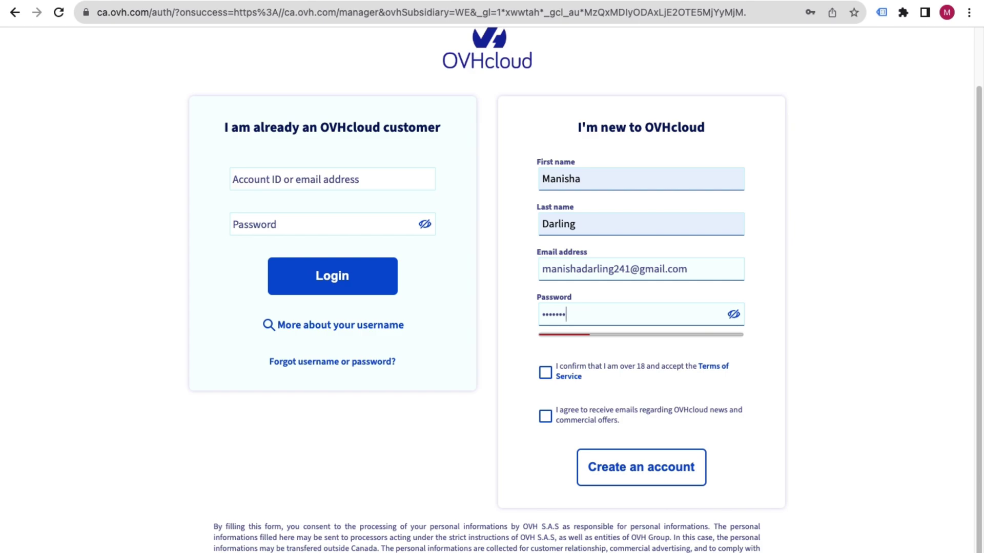
{"action": "left_click", "coordinate": [546, 373]}
{"action": "left_click", "coordinate": [545, 417]}
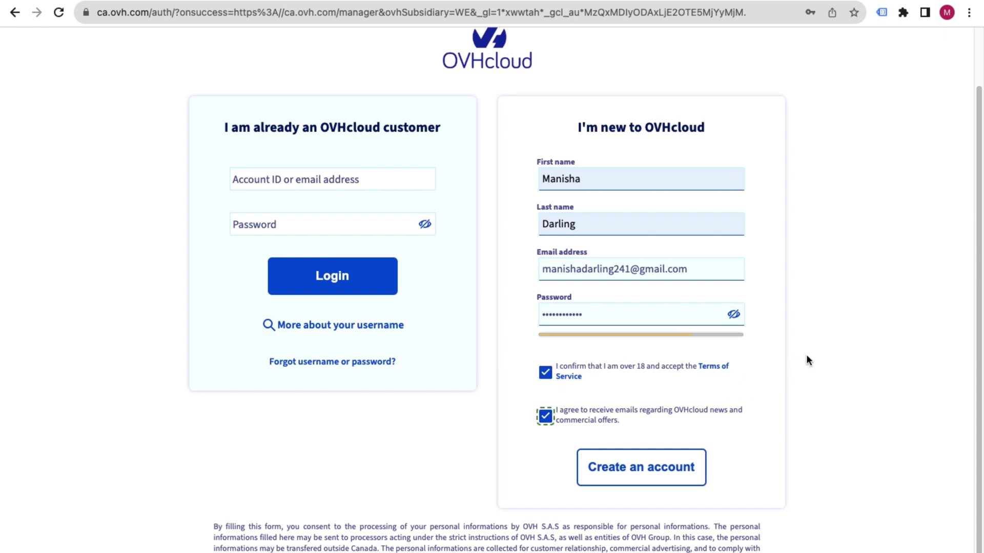
{"action": "left_click", "coordinate": [849, 338]}
{"action": "left_click", "coordinate": [627, 477]}
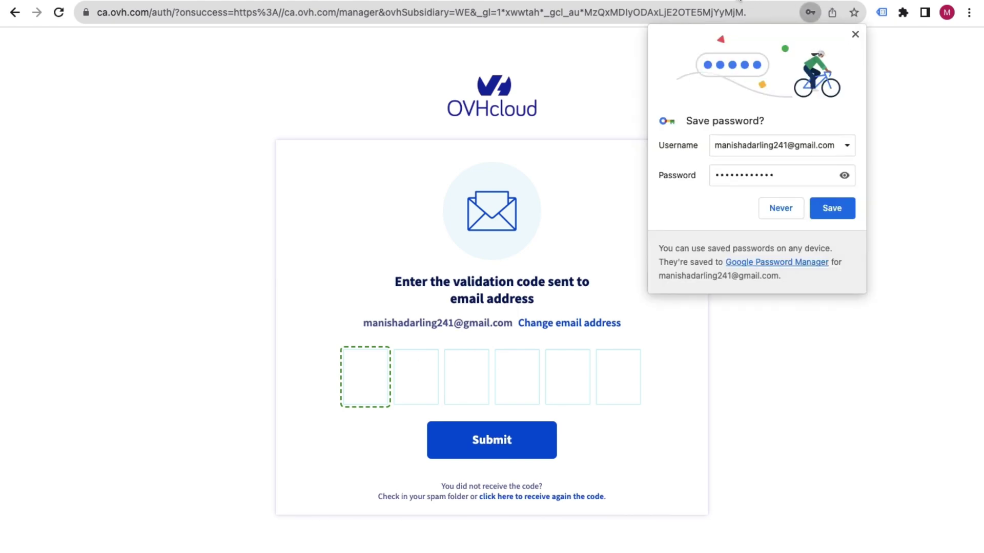
Step: Save the OVHcloud password in Chrome and open Gmail in a new tab
{"action": "left_click", "coordinate": [833, 211]}
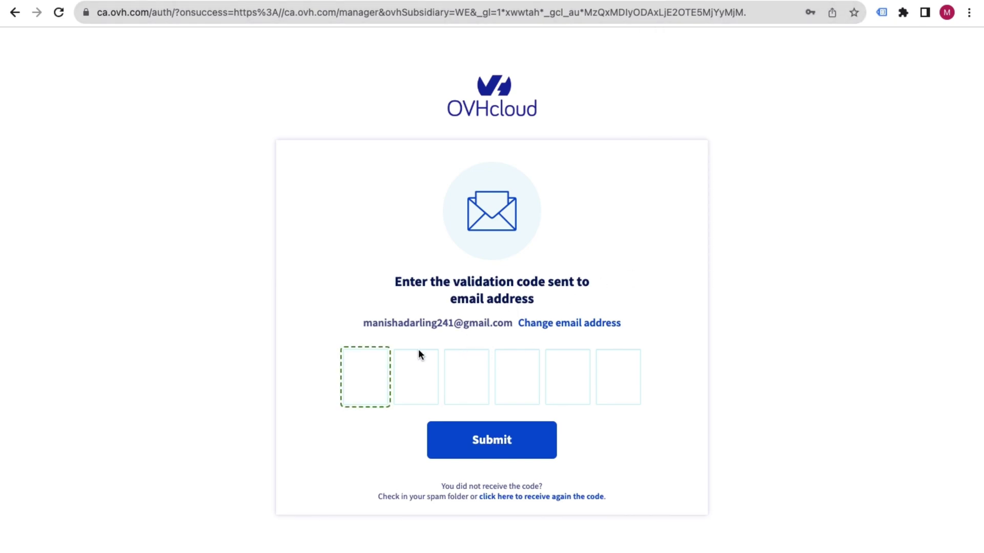
{"action": "key", "text": "super+t"}
{"action": "left_click", "coordinate": [851, 52]}
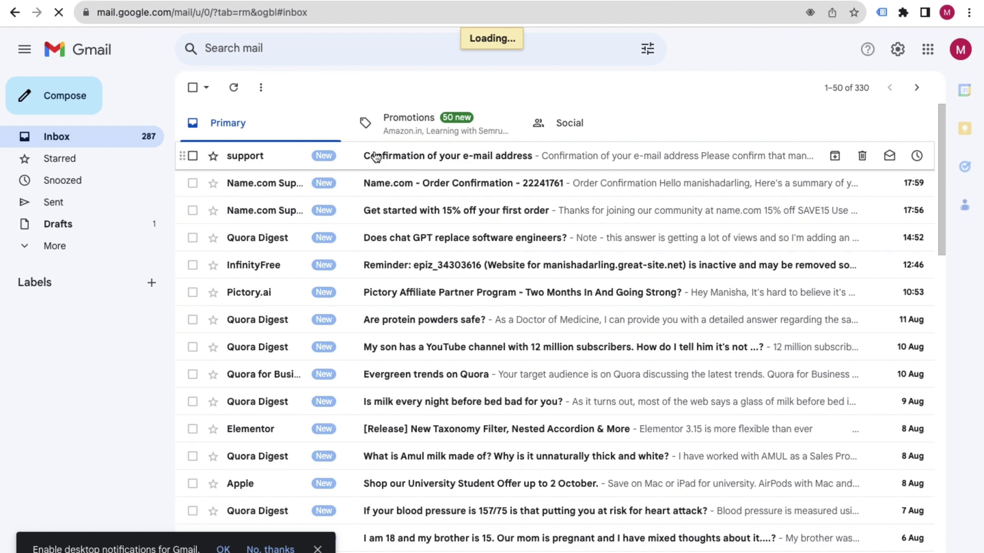
Step: Copy the six-digit validation code from the OVHcloud confirmation e-mail into the code boxes and submit
{"action": "left_click", "coordinate": [390, 156]}
{"action": "scroll", "coordinate": [482, 263], "scroll_direction": "down", "scroll_amount": 5}
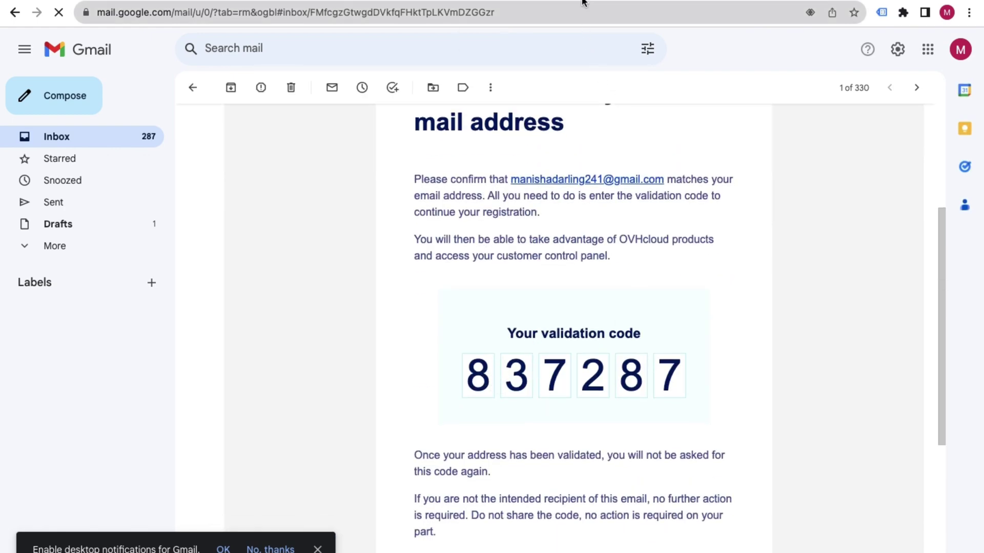
{"action": "key", "text": "ctrl+Tab"}
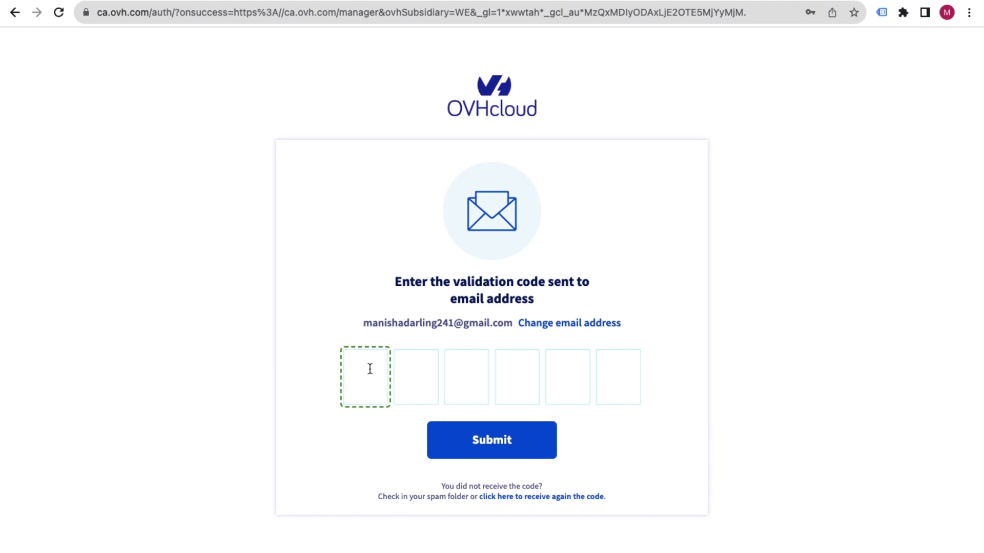
{"action": "left_click", "coordinate": [739, 1]}
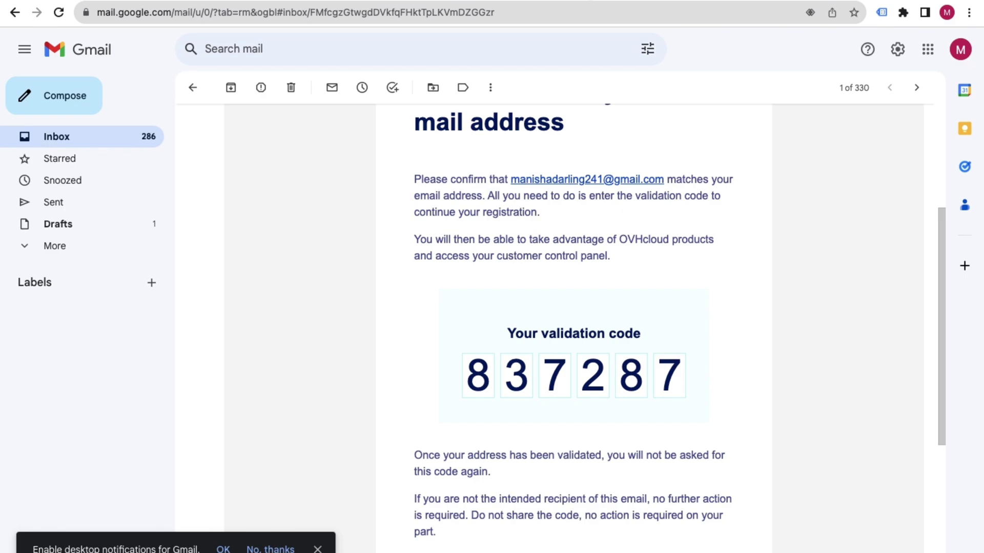
{"action": "key", "text": "ctrl+Tab"}
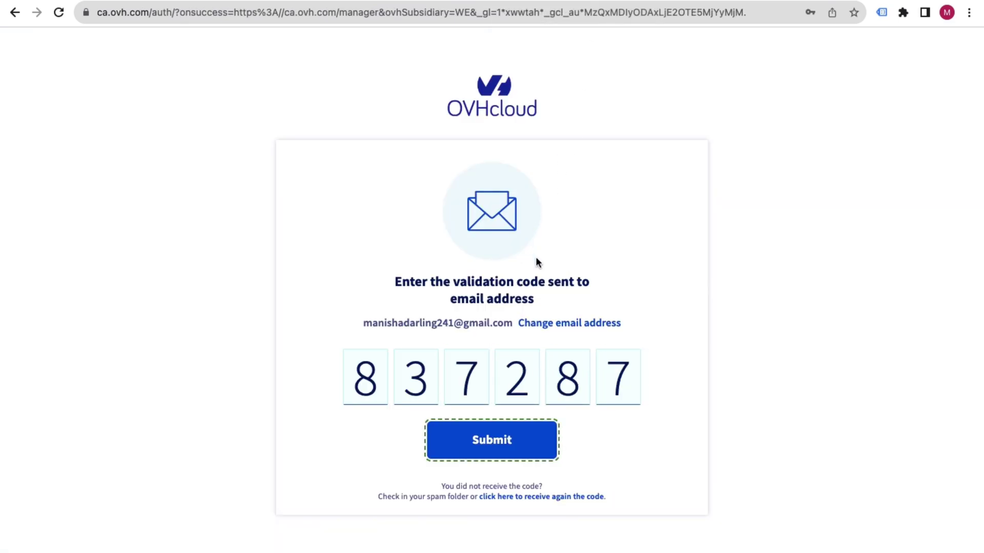
{"action": "left_click", "coordinate": [536, 442]}
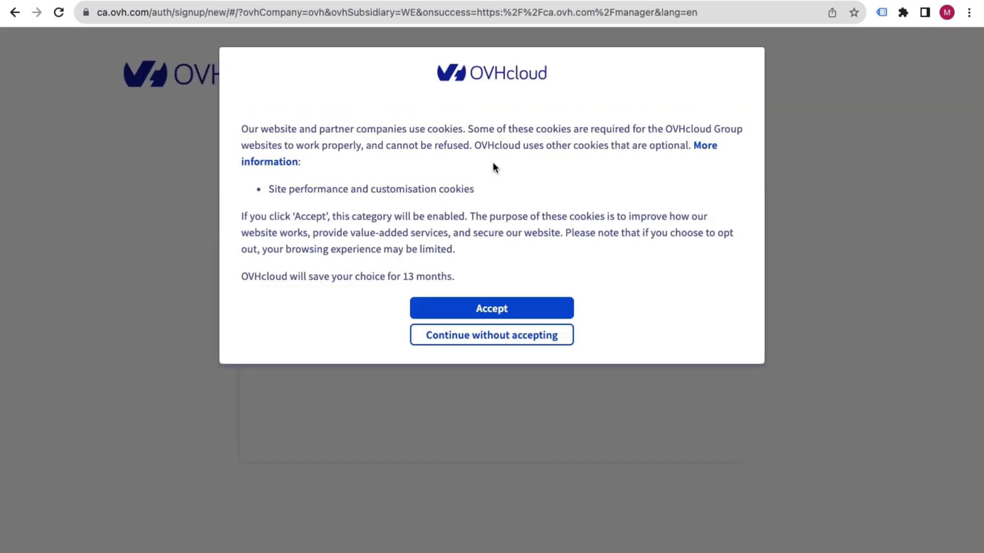
Step: Accept the OVHcloud site's cookies
{"action": "left_click", "coordinate": [469, 306]}
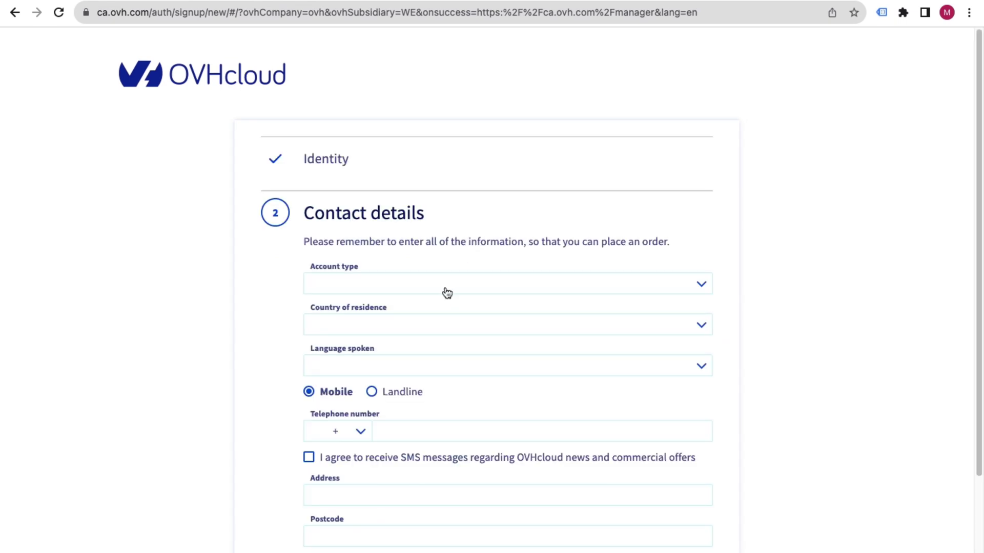
Step: Set account type Private individual, country India, and language English (United States)
{"action": "scroll", "coordinate": [520, 277], "scroll_direction": "down", "scroll_amount": 2}
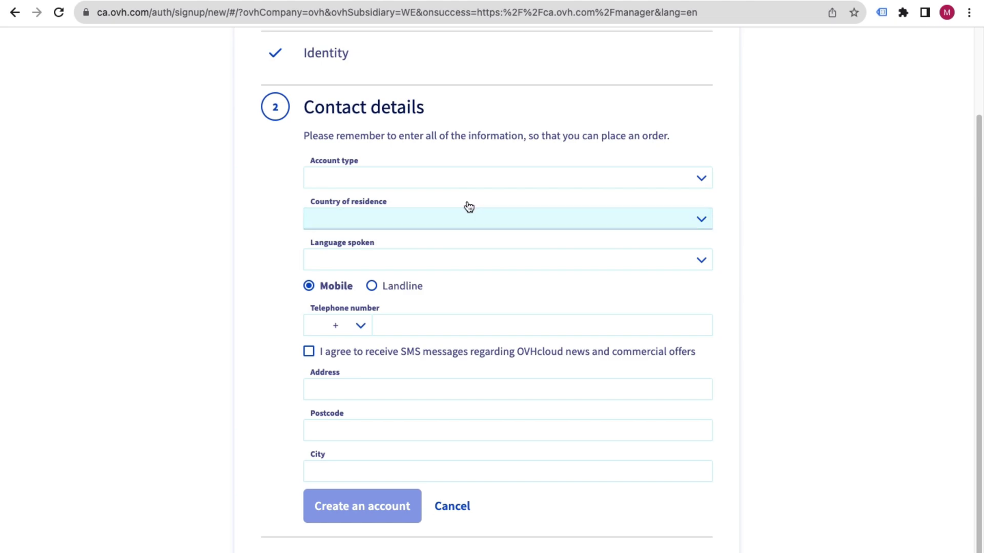
{"action": "left_click", "coordinate": [430, 179]}
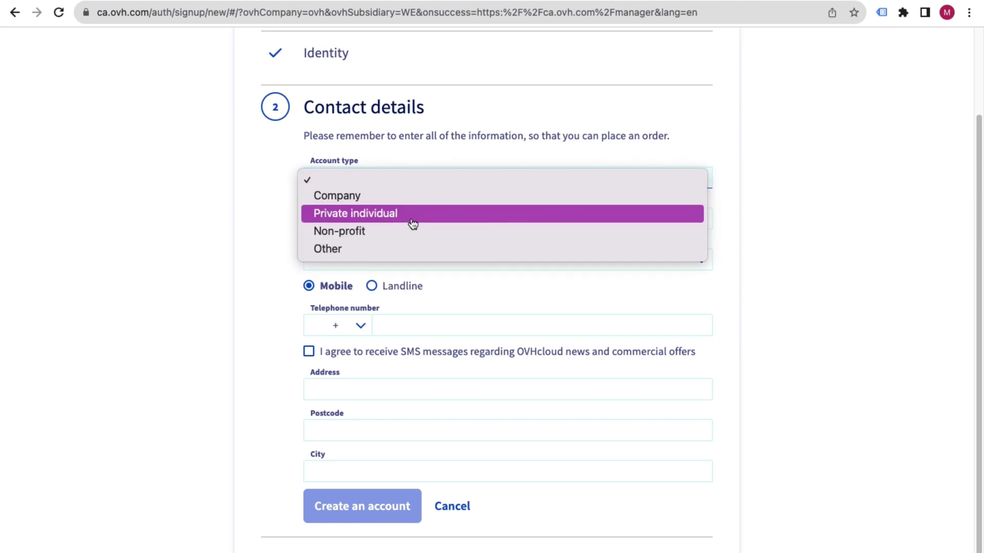
{"action": "left_click", "coordinate": [415, 218]}
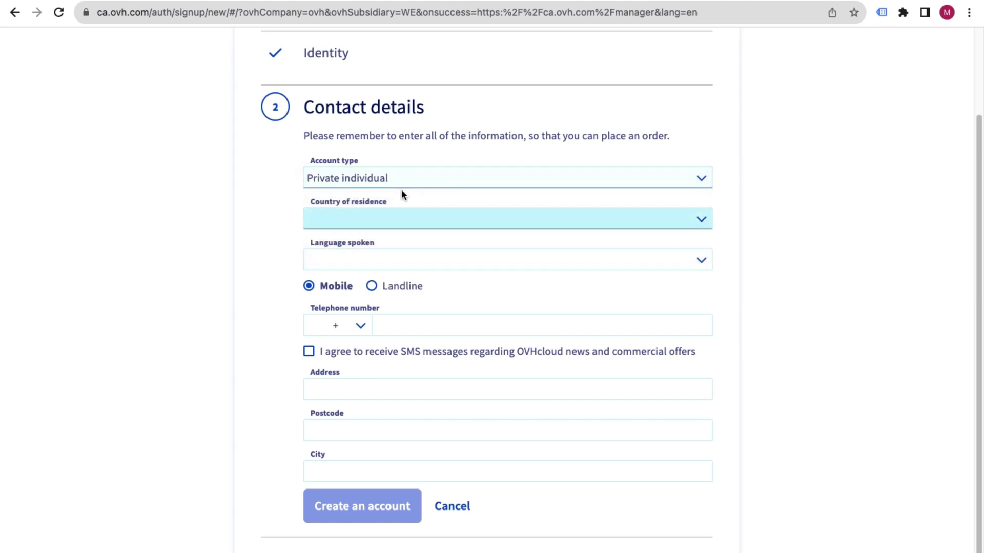
{"action": "left_click", "coordinate": [382, 221]}
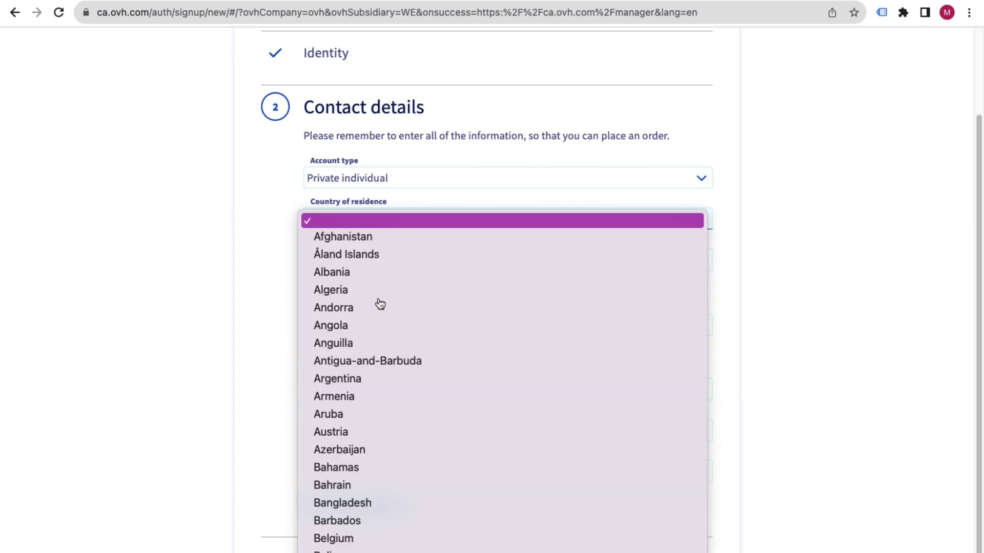
{"action": "type", "text": "in"}
{"action": "key", "text": "Return"}
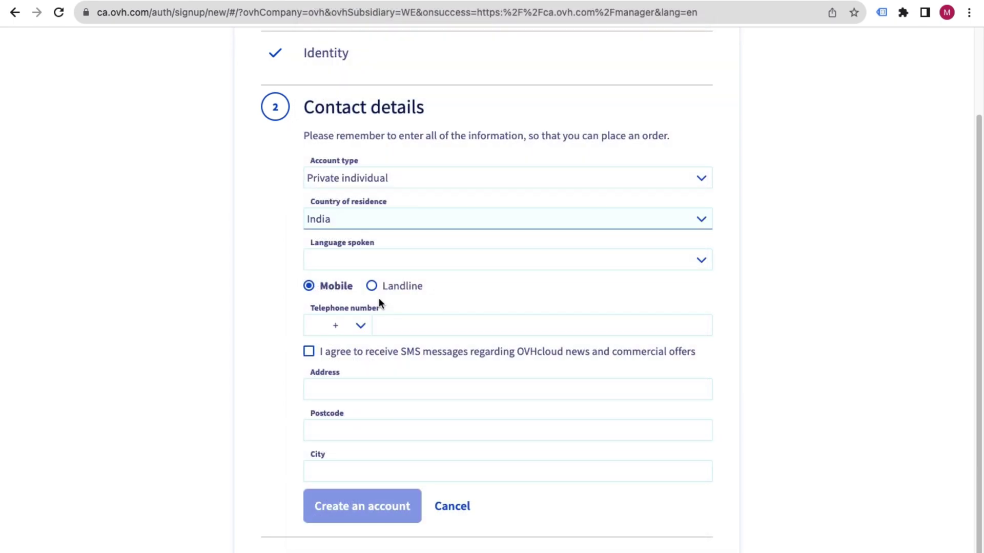
{"action": "left_click", "coordinate": [353, 263]}
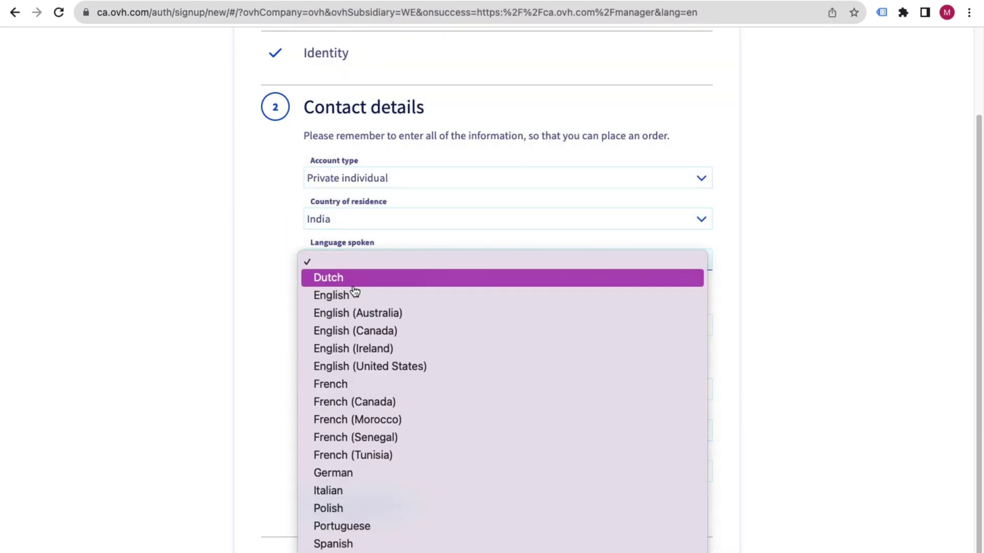
{"action": "left_click", "coordinate": [338, 295]}
{"action": "left_click", "coordinate": [353, 232]}
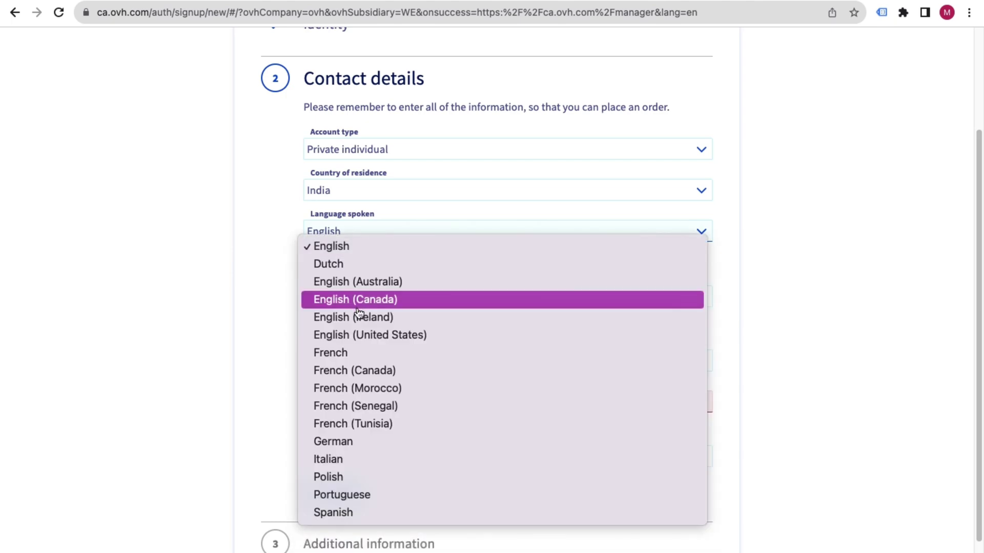
{"action": "left_click", "coordinate": [378, 334]}
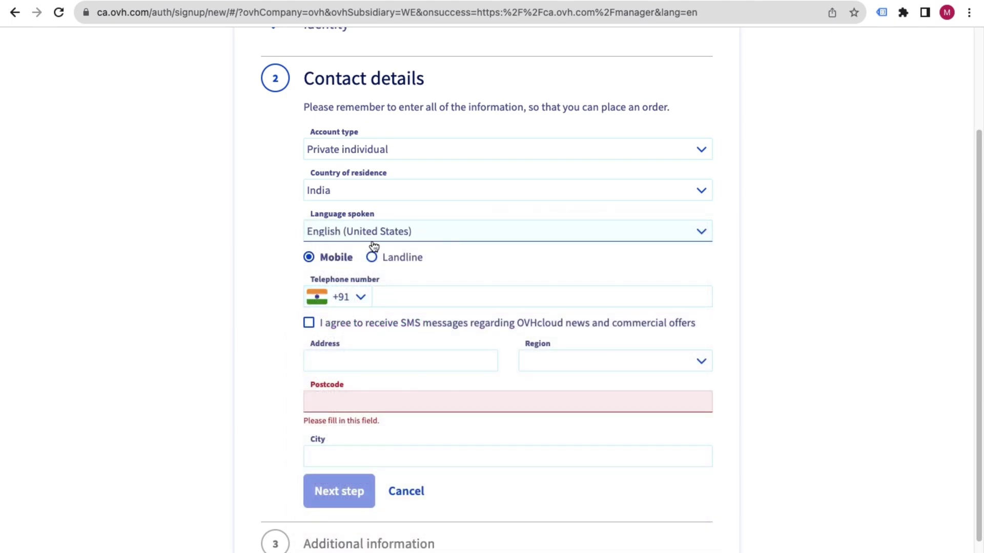
Step: Autofill the phone number and postal address, leave SMS offers unchecked, and continue
{"action": "left_click", "coordinate": [402, 297]}
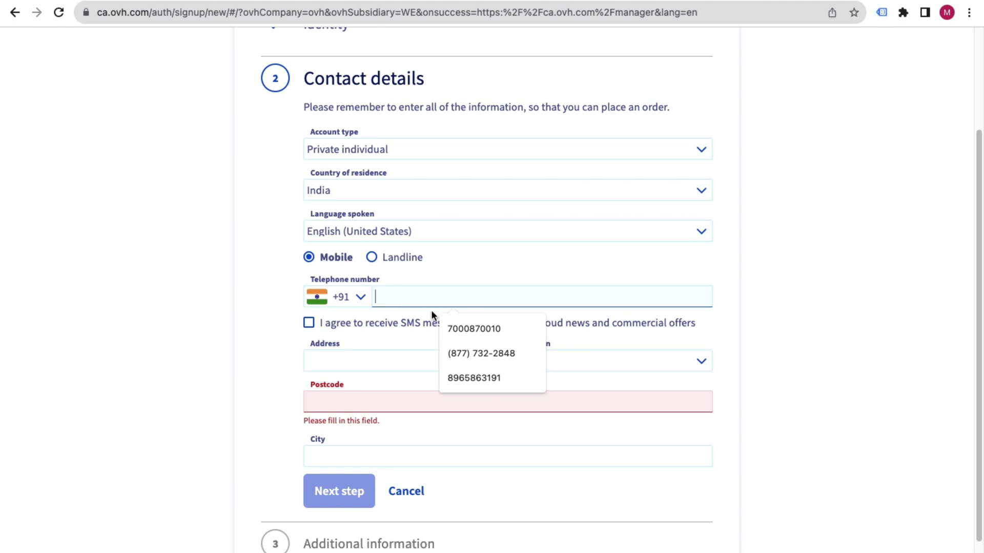
{"action": "left_click", "coordinate": [463, 327]}
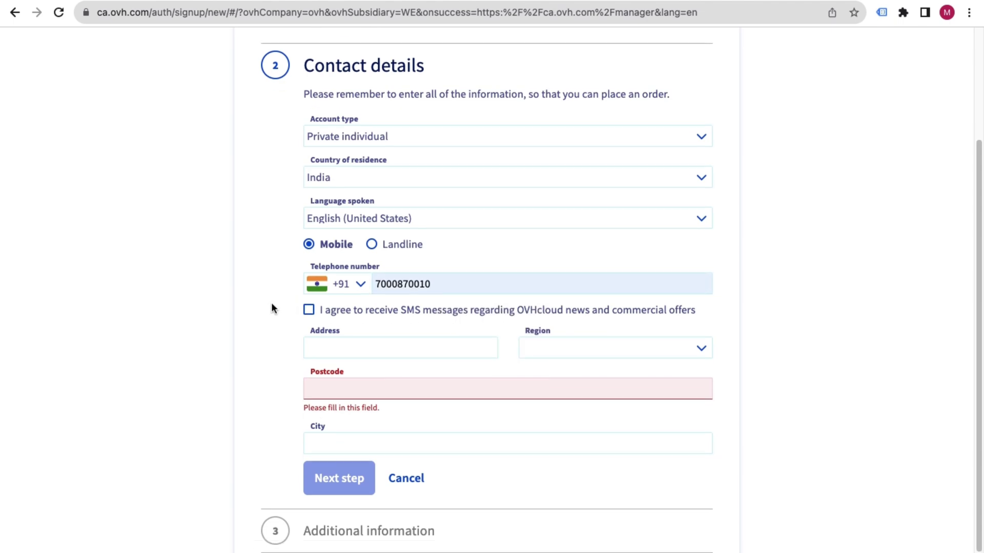
{"action": "scroll", "coordinate": [271, 307], "scroll_direction": "down", "scroll_amount": 1}
{"action": "left_click", "coordinate": [309, 297]}
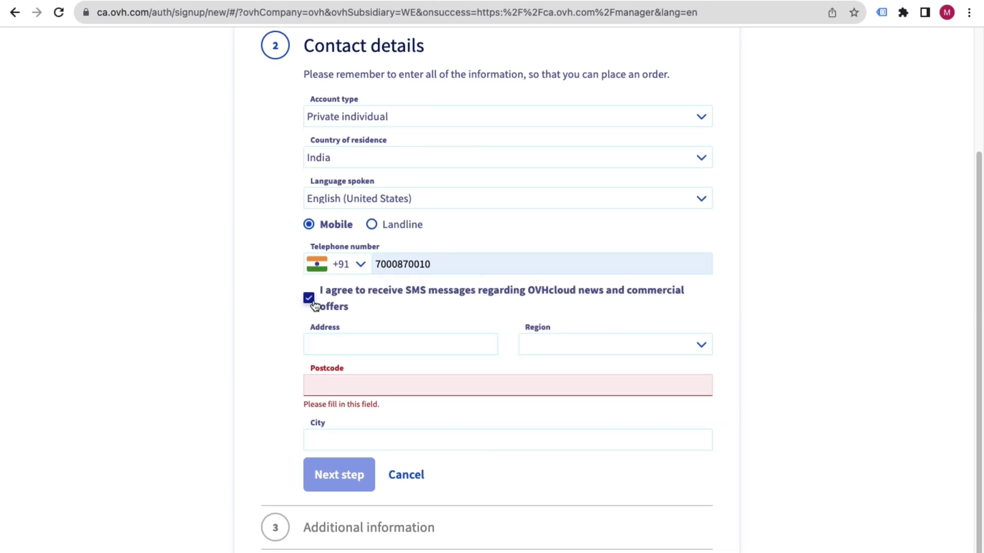
{"action": "left_click", "coordinate": [309, 298]}
{"action": "left_click", "coordinate": [329, 333]}
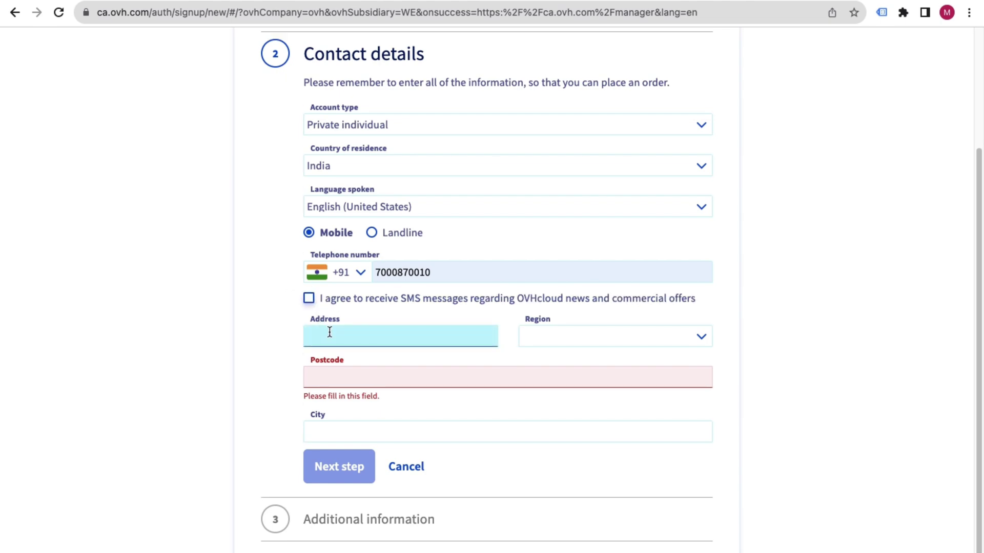
{"action": "left_click", "coordinate": [404, 370]}
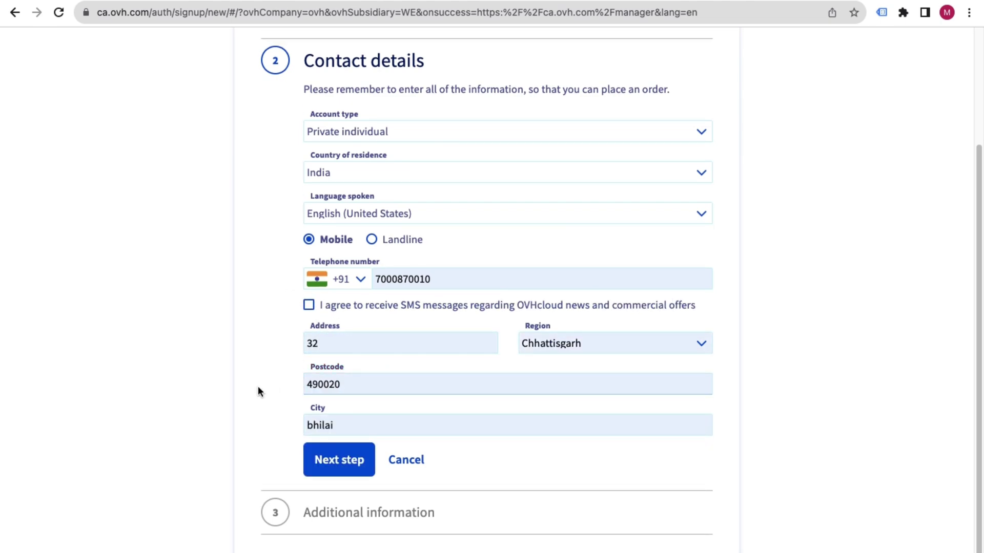
{"action": "left_click", "coordinate": [324, 465]}
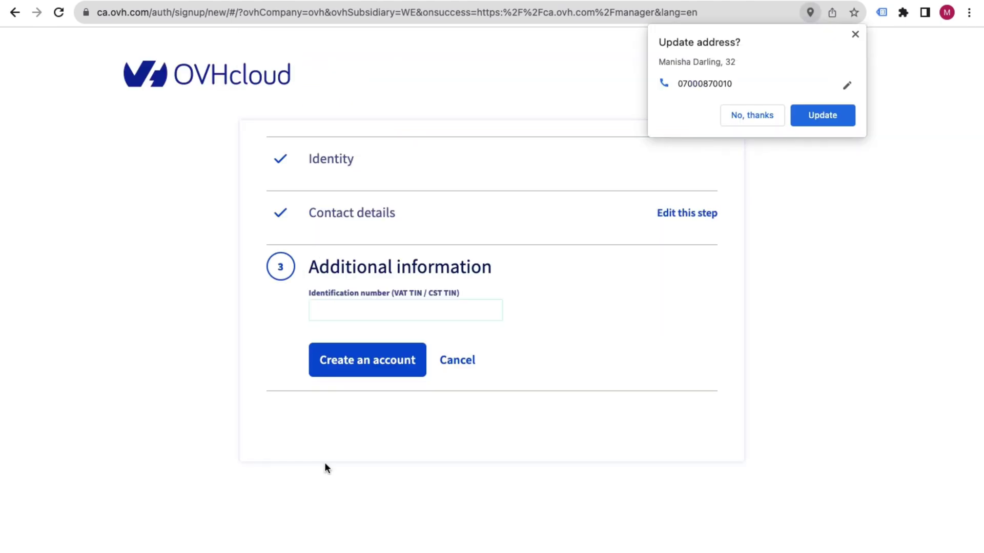
Step: Create the OVHcloud account and dismiss Chrome's Update address popup
{"action": "left_click", "coordinate": [381, 370]}
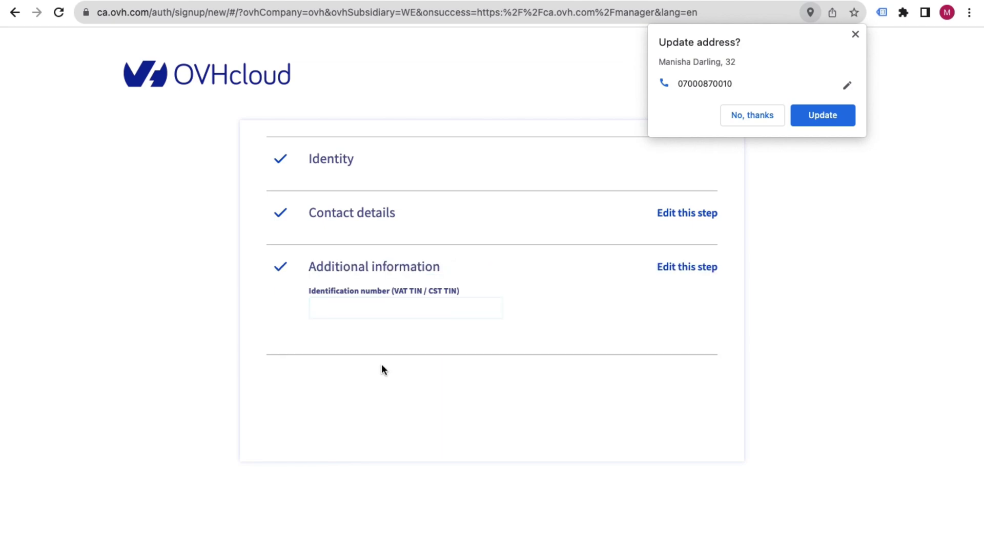
{"action": "left_click", "coordinate": [855, 35]}
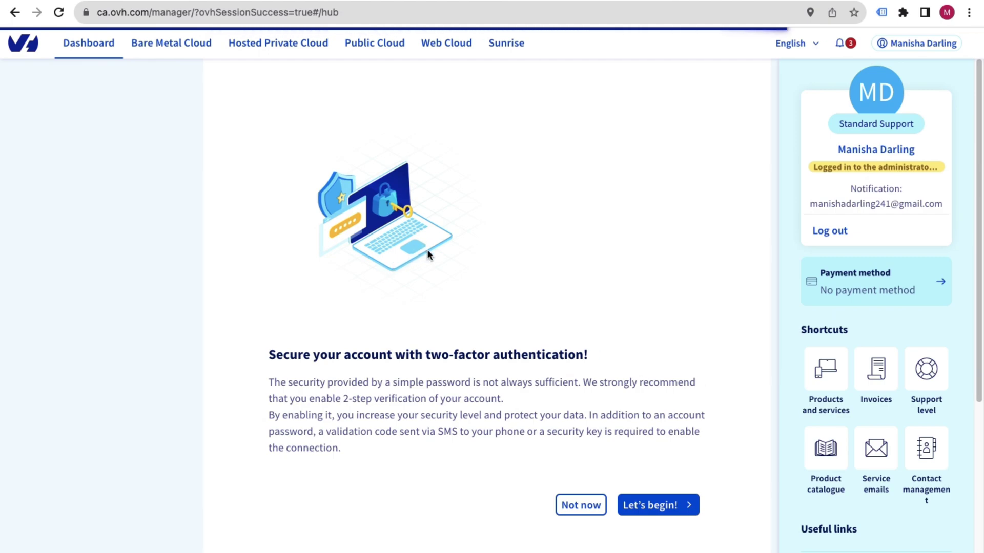
Step: Open the Virtual private servers offers from Bare Metal Cloud's Order catalogue
{"action": "left_click", "coordinate": [173, 46]}
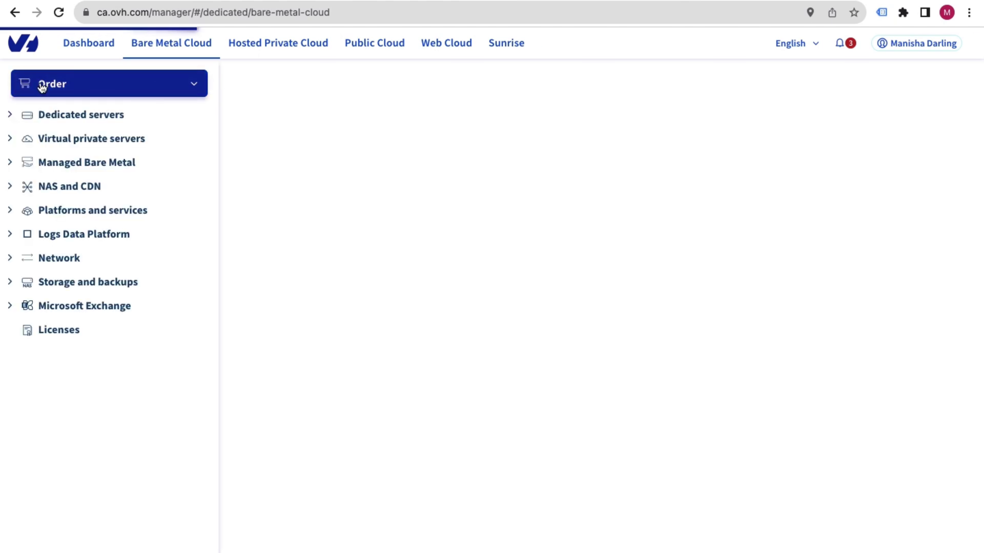
{"action": "left_click", "coordinate": [186, 84]}
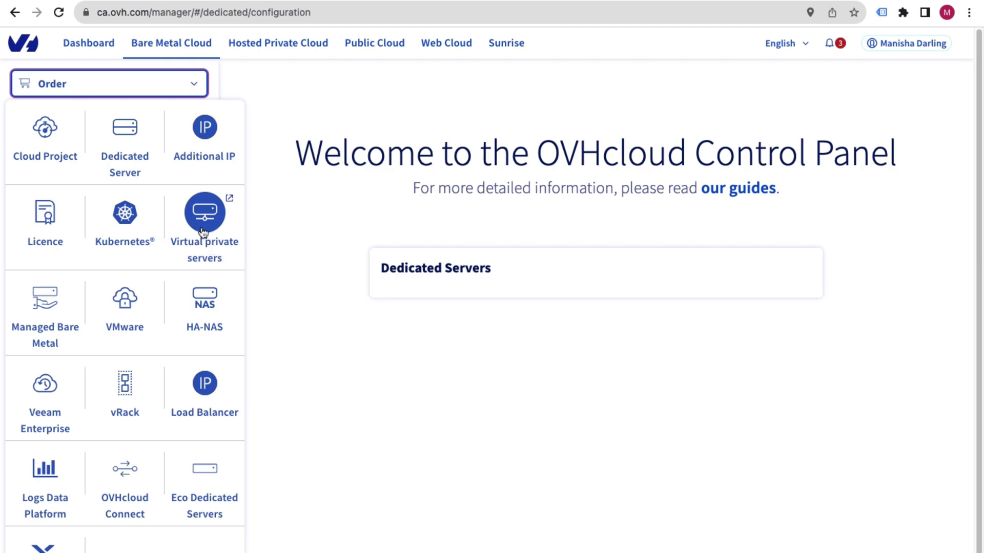
{"action": "left_click", "coordinate": [204, 232]}
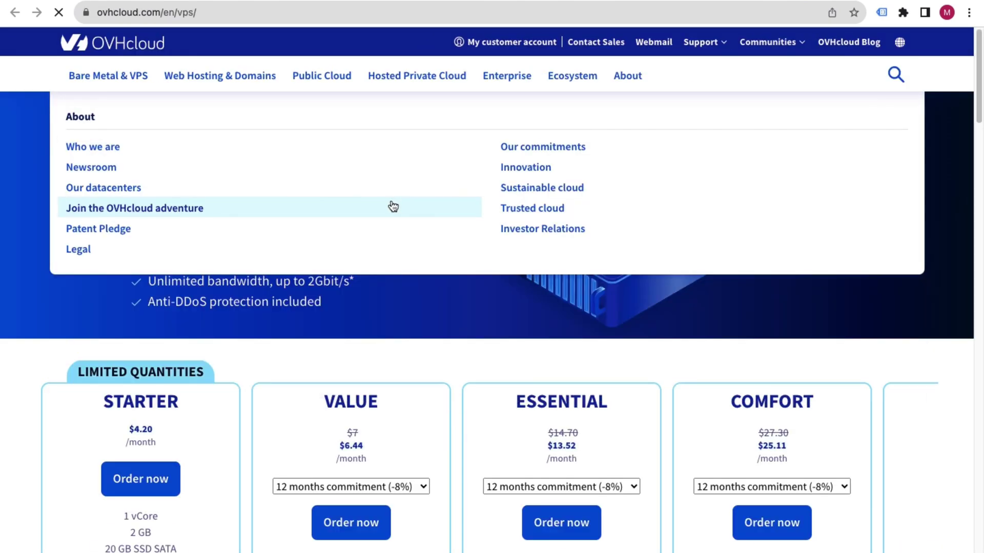
Step: Browse the VPS pricing cards to Elite and back to Starter ($4.20, $6.44, $13.52, $25.11)
{"action": "scroll", "coordinate": [398, 325], "scroll_direction": "down", "scroll_amount": 5}
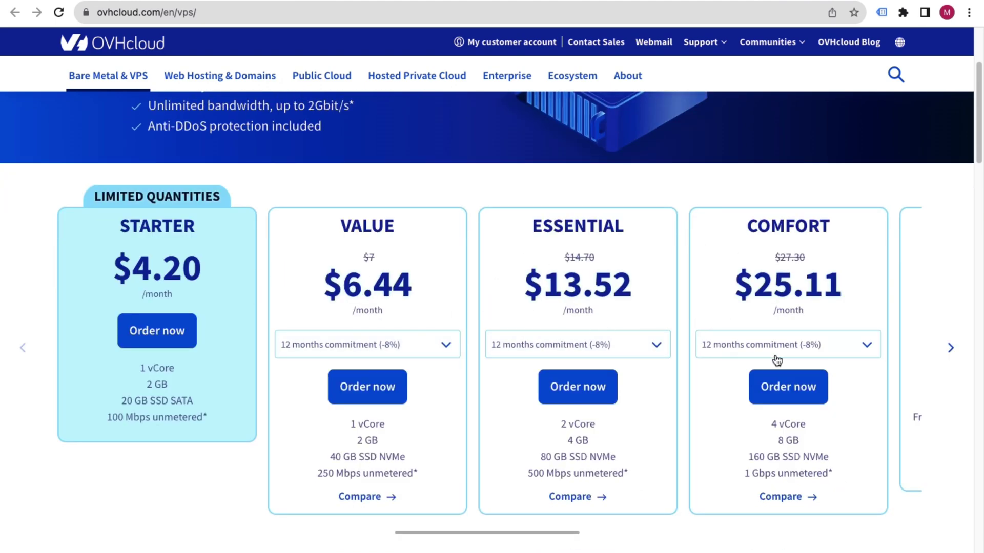
{"action": "left_click", "coordinate": [948, 347]}
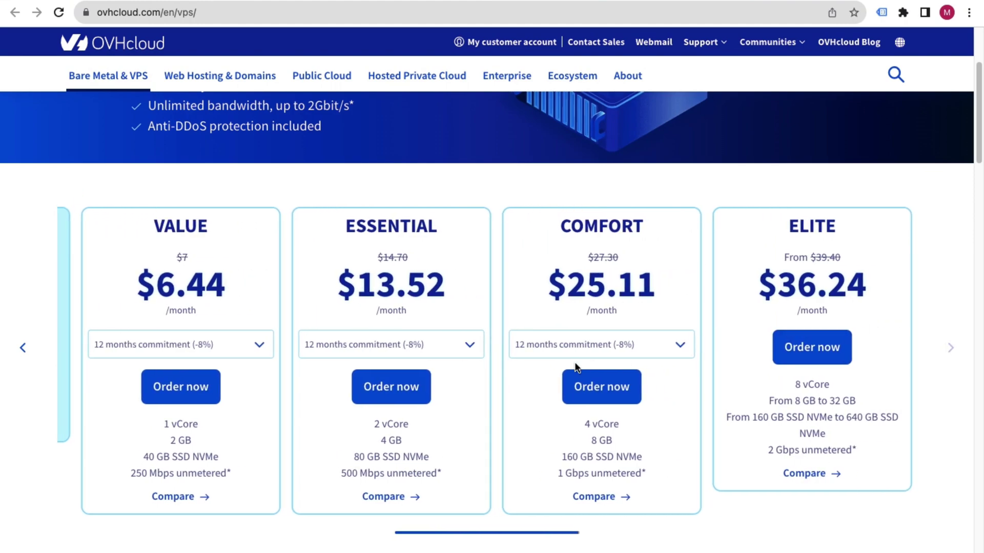
{"action": "left_click", "coordinate": [25, 349]}
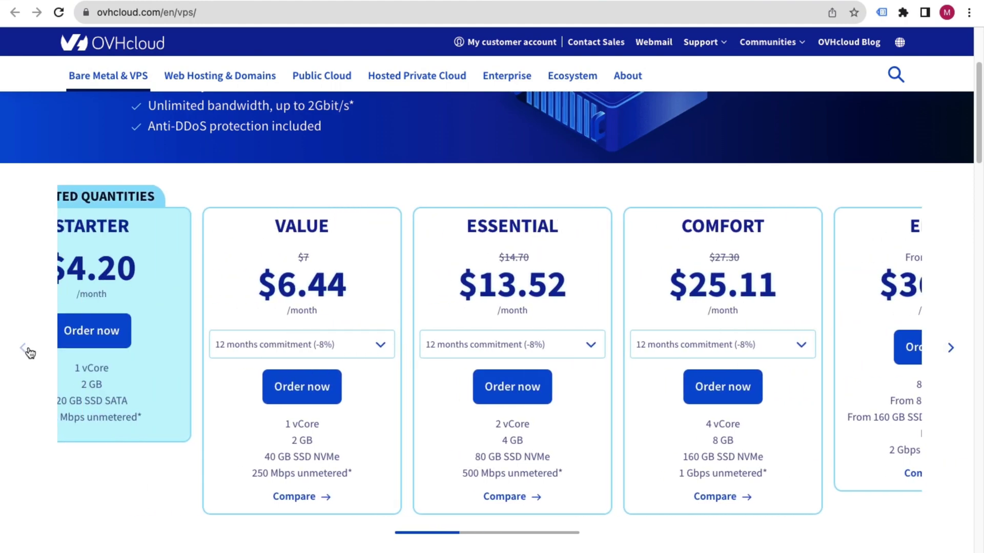
{"action": "scroll", "coordinate": [450, 306], "scroll_direction": "down", "scroll_amount": 1}
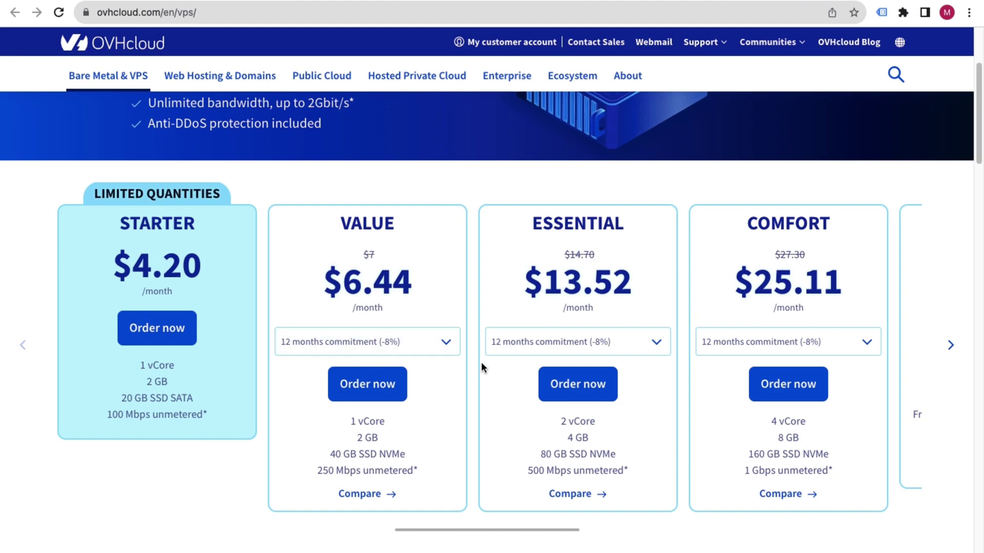
{"action": "left_click_drag", "start_coordinate": [541, 219], "coordinate": [562, 221]}
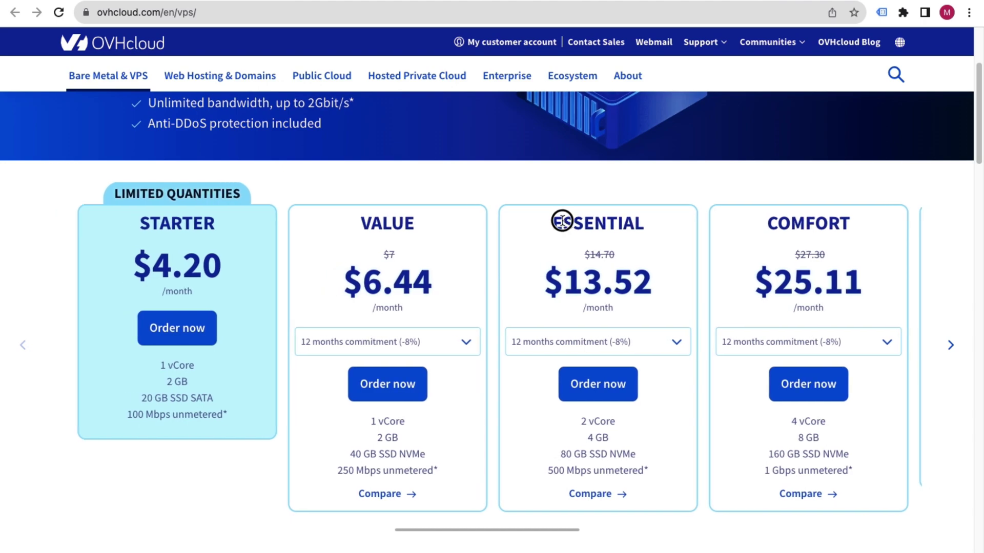
{"action": "left_click", "coordinate": [561, 222]}
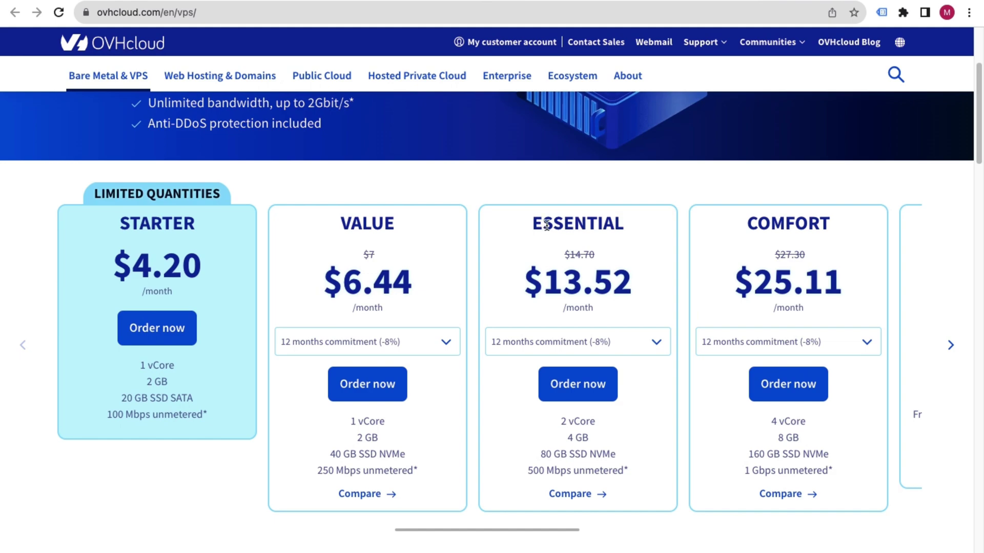
{"action": "scroll", "coordinate": [498, 279], "scroll_direction": "down", "scroll_amount": 1}
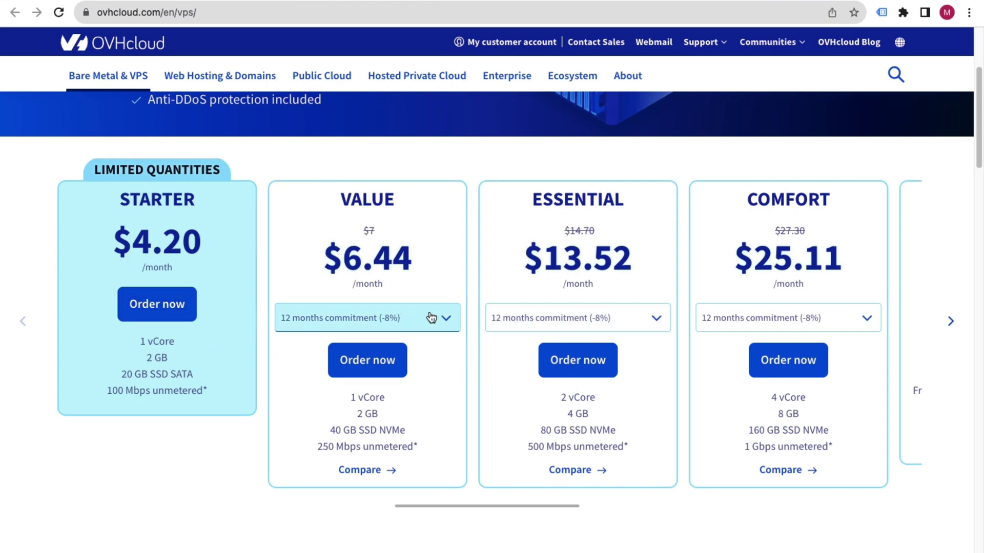
Step: Compare the Essential plan's 24-month commitment price against 12 months, then return it to 12 months
{"action": "left_click", "coordinate": [546, 317]}
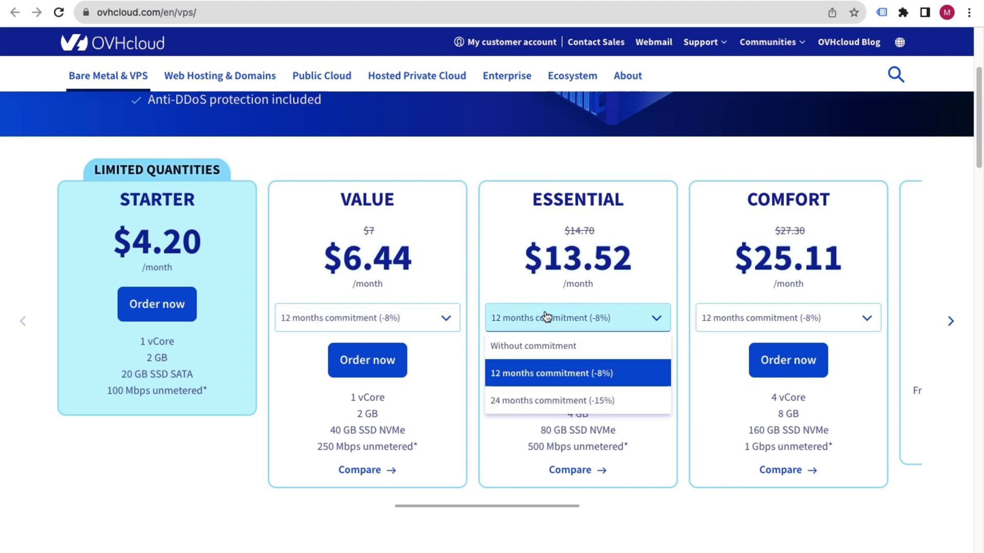
{"action": "left_click", "coordinate": [522, 374]}
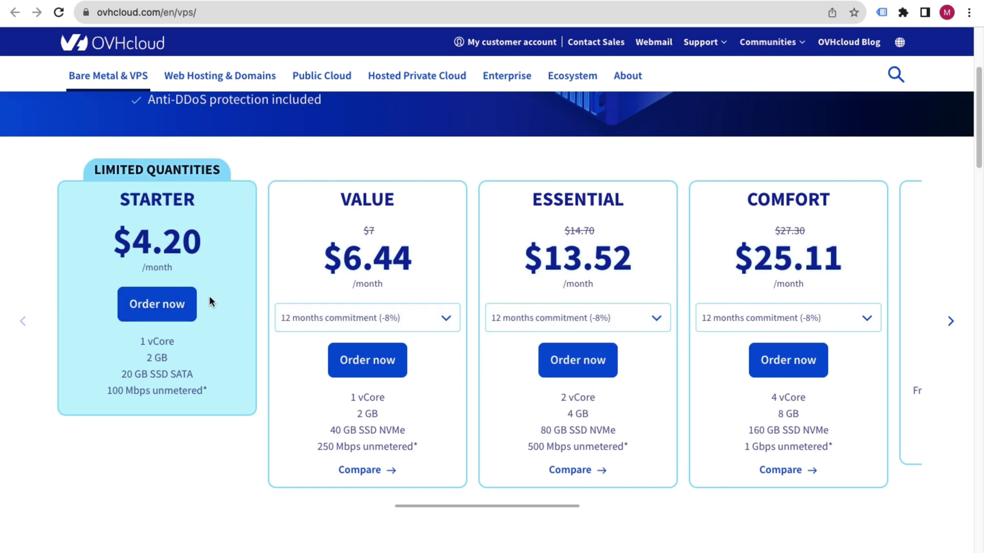
{"action": "left_click", "coordinate": [551, 326]}
{"action": "left_click", "coordinate": [574, 378]}
{"action": "left_click", "coordinate": [531, 323]}
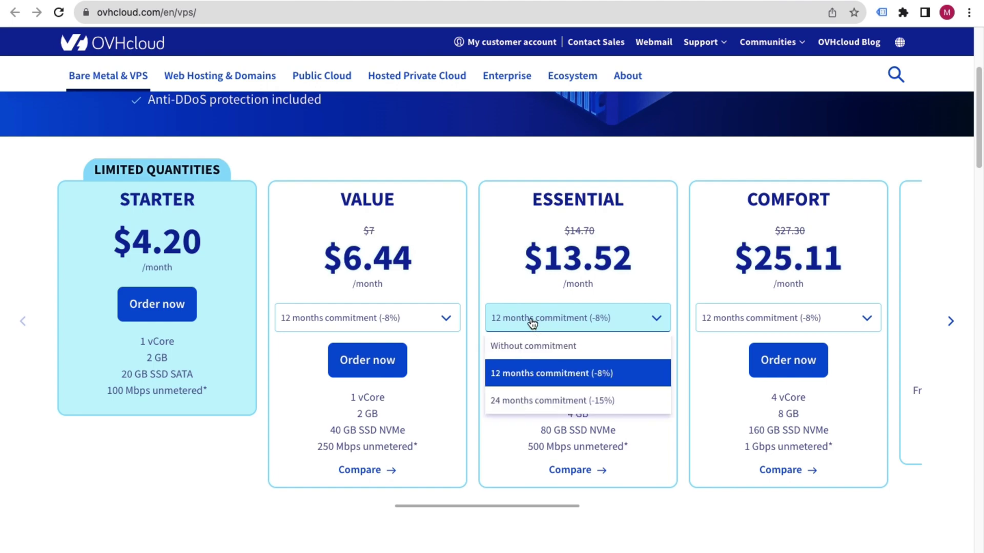
{"action": "left_click", "coordinate": [555, 400]}
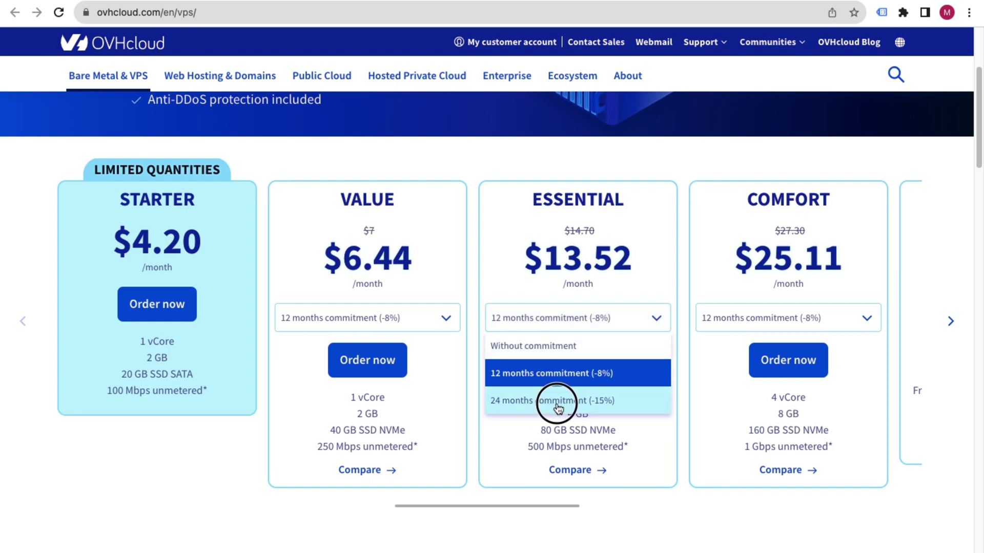
{"action": "left_click", "coordinate": [521, 322]}
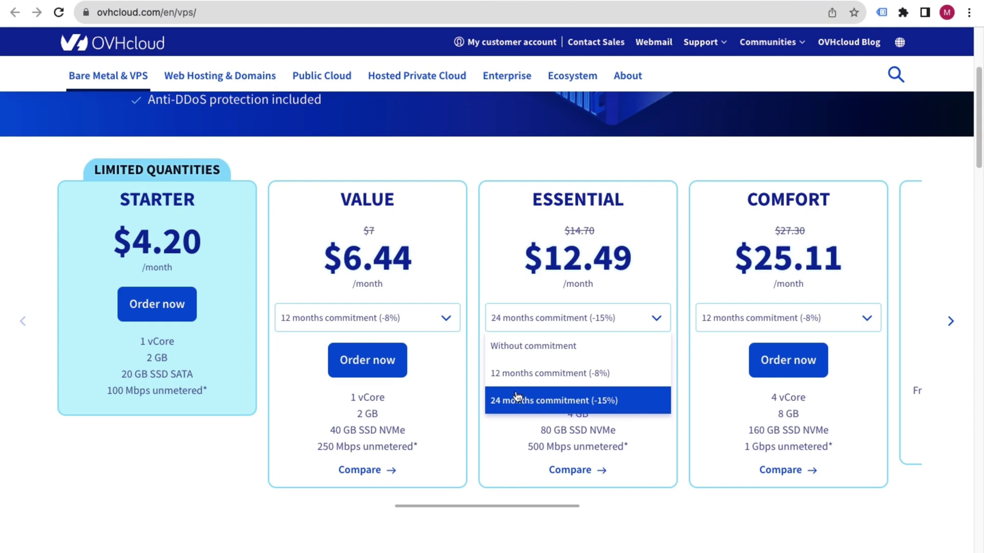
{"action": "left_click", "coordinate": [512, 374]}
Step: Check the Essential plan's no-commitment price against 12 months, leaving it at Without commitment ($14.70/month)
{"action": "left_click", "coordinate": [520, 325]}
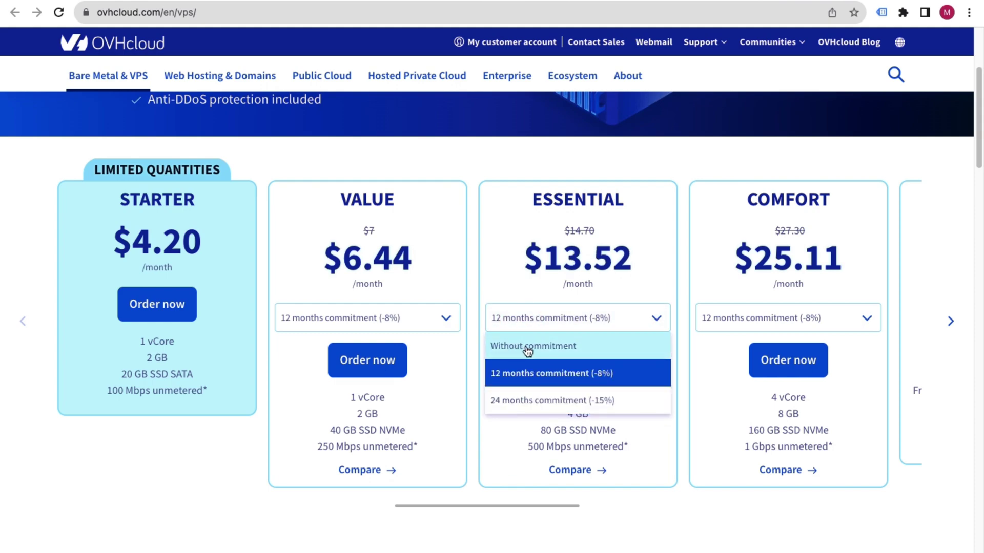
{"action": "left_click", "coordinate": [528, 349]}
{"action": "left_click", "coordinate": [528, 330]}
{"action": "left_click", "coordinate": [521, 373]}
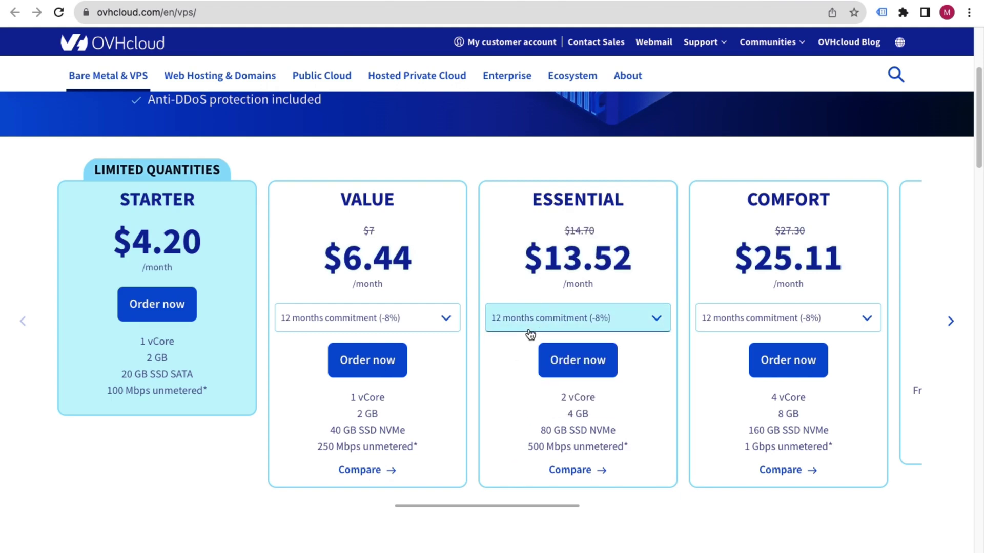
{"action": "left_click", "coordinate": [546, 329]}
{"action": "left_click", "coordinate": [518, 347]}
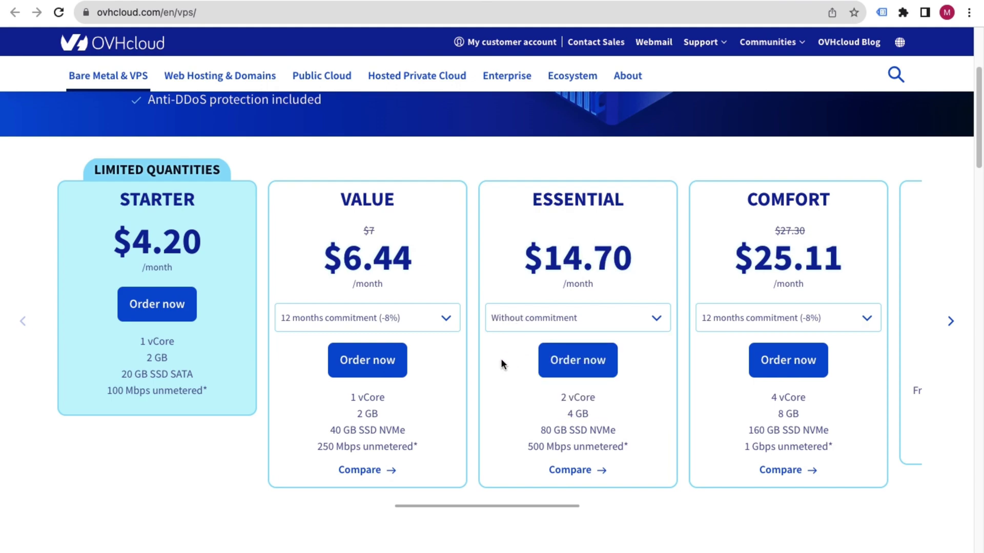
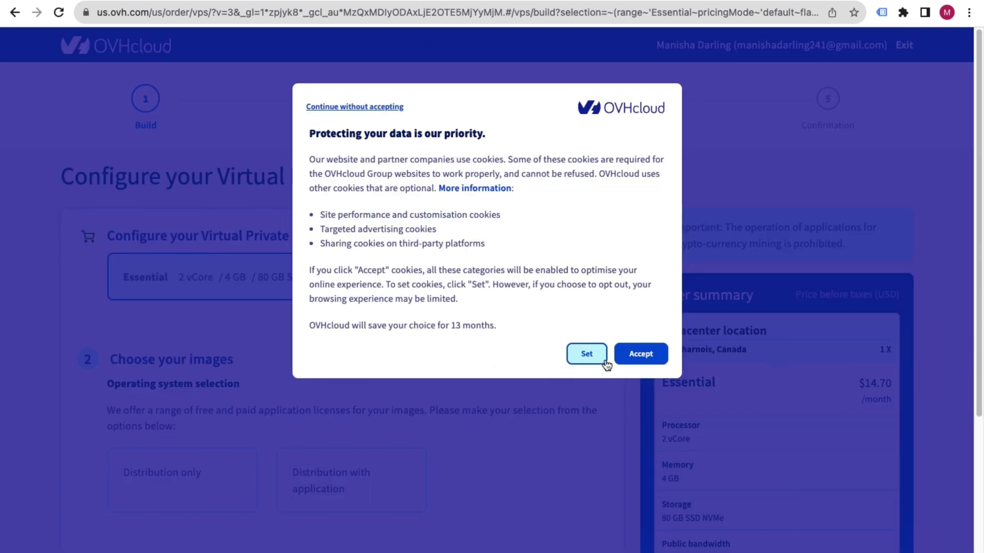
Step: Accept the cookie notice and choose a distribution-only operating system image
{"action": "left_click", "coordinate": [640, 353]}
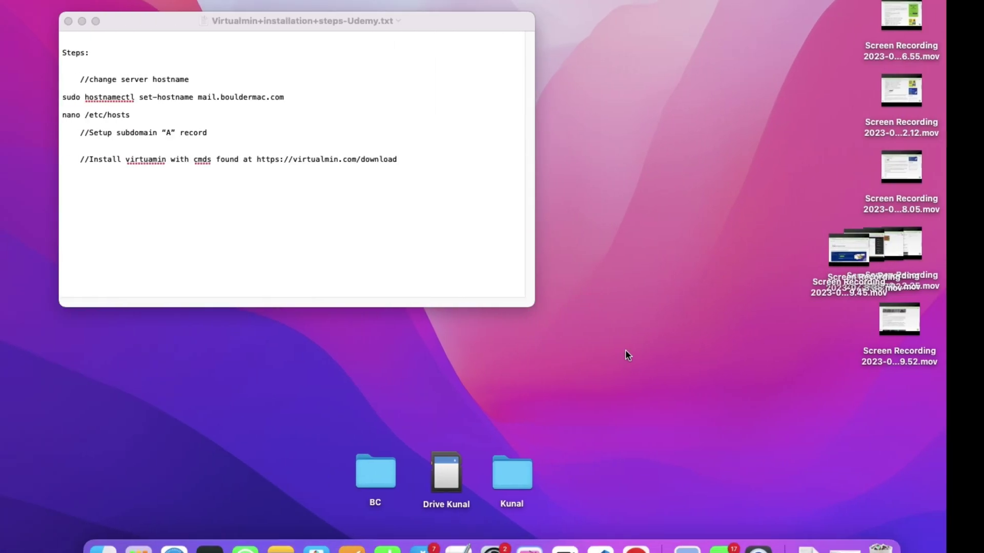
{"action": "key", "text": "ctrl+Right"}
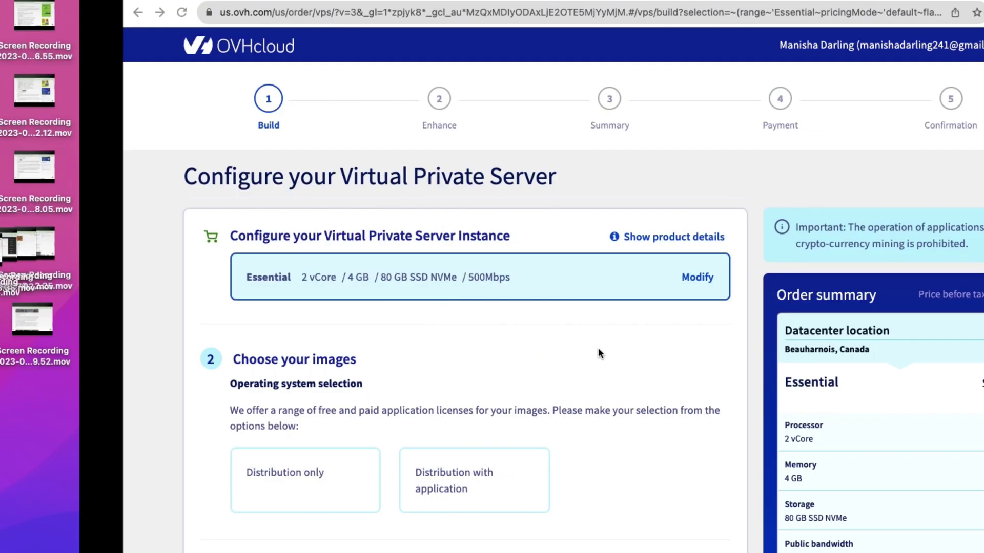
{"action": "scroll", "coordinate": [287, 315], "scroll_direction": "down", "scroll_amount": 3}
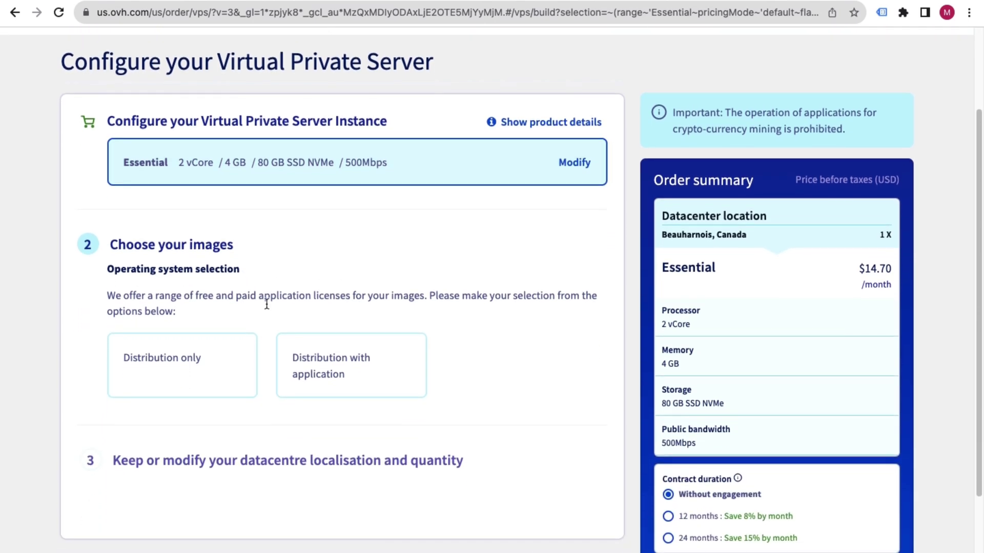
{"action": "left_click", "coordinate": [220, 347]}
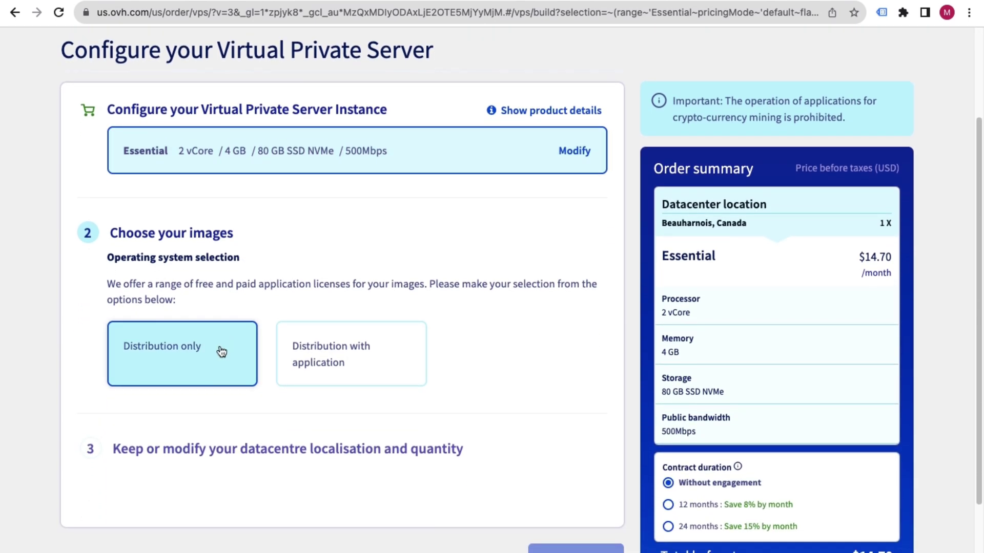
{"action": "scroll", "coordinate": [248, 342], "scroll_direction": "down", "scroll_amount": 1}
{"action": "scroll", "coordinate": [250, 315], "scroll_direction": "down", "scroll_amount": 2}
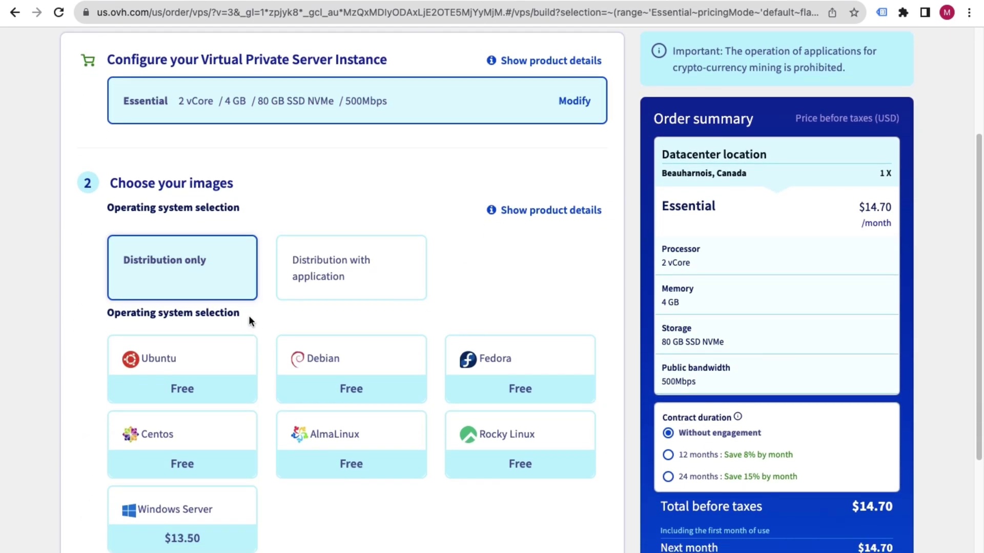
Step: Try AlmaLinux and Debian, then settle on Ubuntu as the operating system
{"action": "left_click", "coordinate": [140, 324]}
{"action": "scroll", "coordinate": [202, 338], "scroll_direction": "down", "scroll_amount": 1}
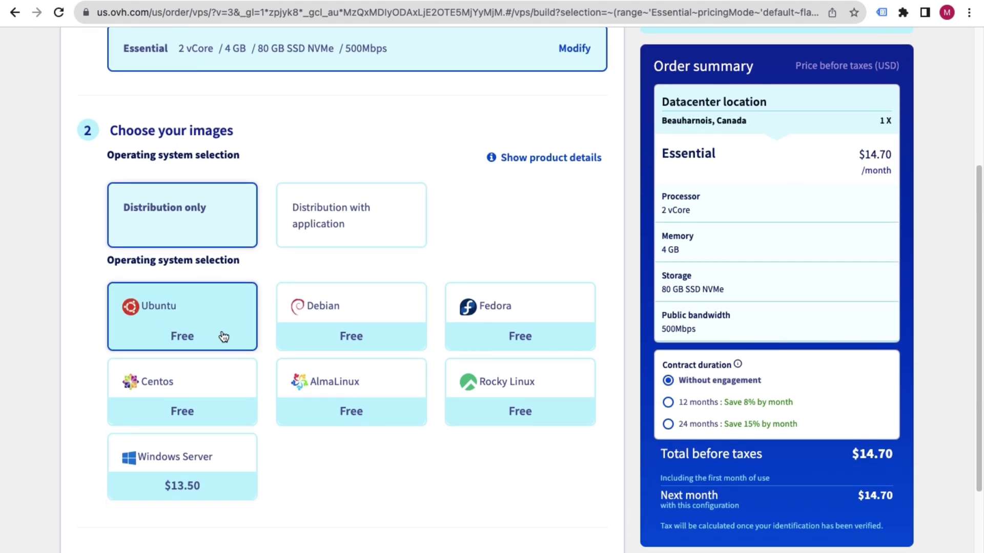
{"action": "left_click", "coordinate": [333, 395]}
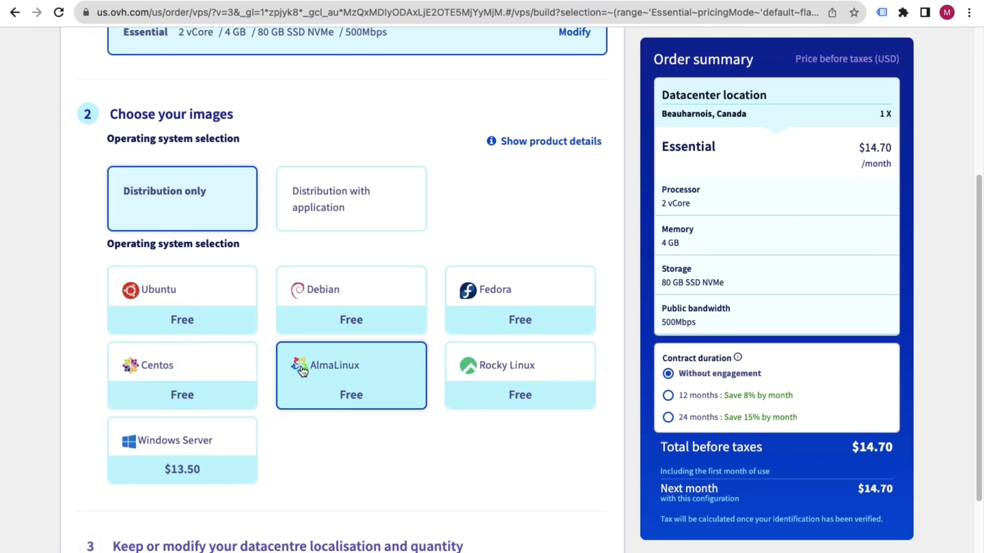
{"action": "left_click", "coordinate": [226, 295]}
{"action": "left_click", "coordinate": [288, 303]}
{"action": "scroll", "coordinate": [287, 300], "scroll_direction": "up", "scroll_amount": 2}
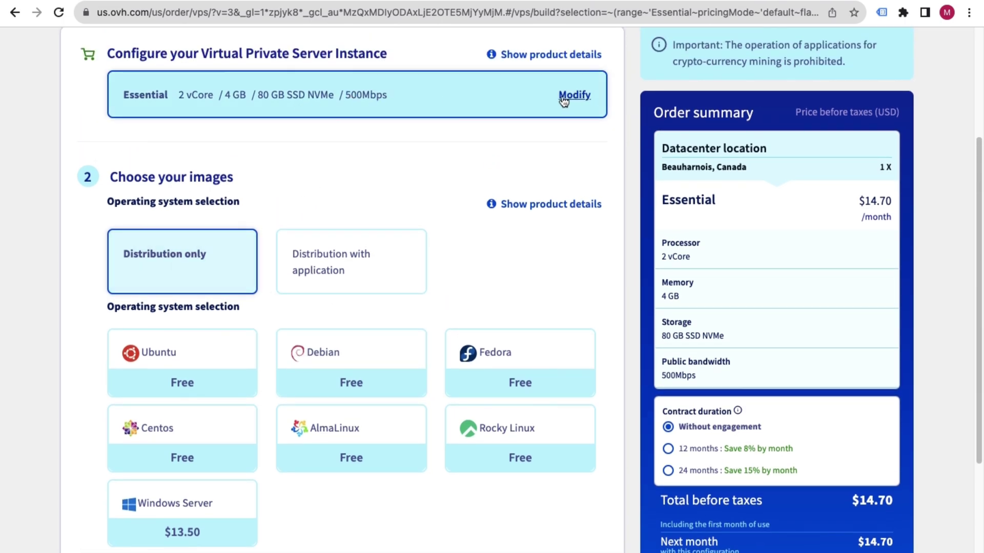
{"action": "scroll", "coordinate": [277, 240], "scroll_direction": "down", "scroll_amount": 4}
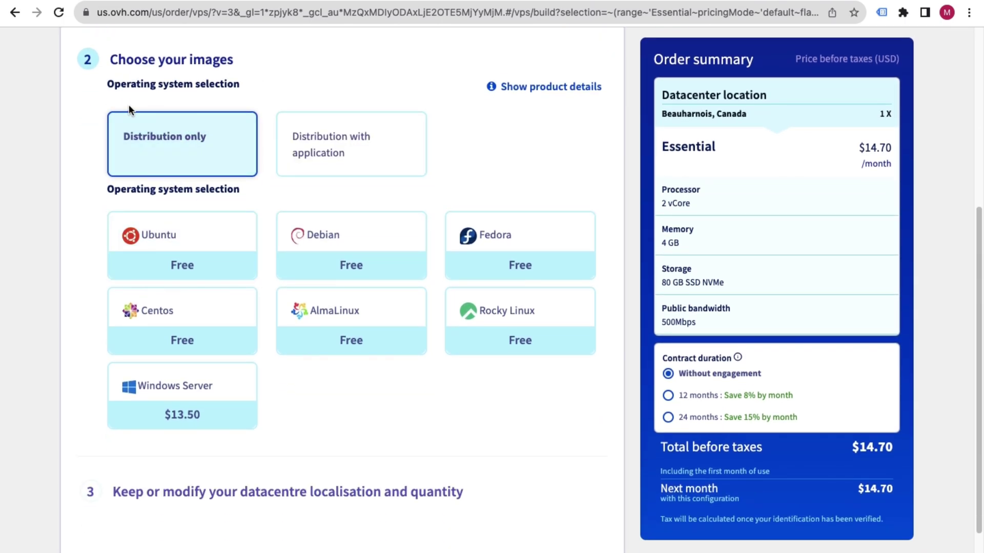
{"action": "left_click", "coordinate": [176, 237]}
{"action": "left_click", "coordinate": [178, 239]}
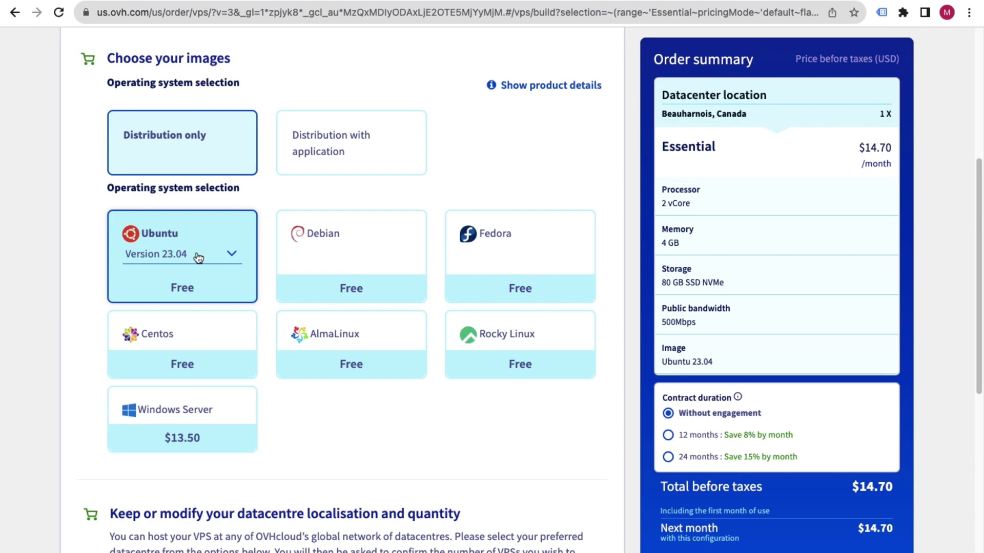
Step: Choose version 20.04 from the Ubuntu version list
{"action": "left_click", "coordinate": [198, 258]}
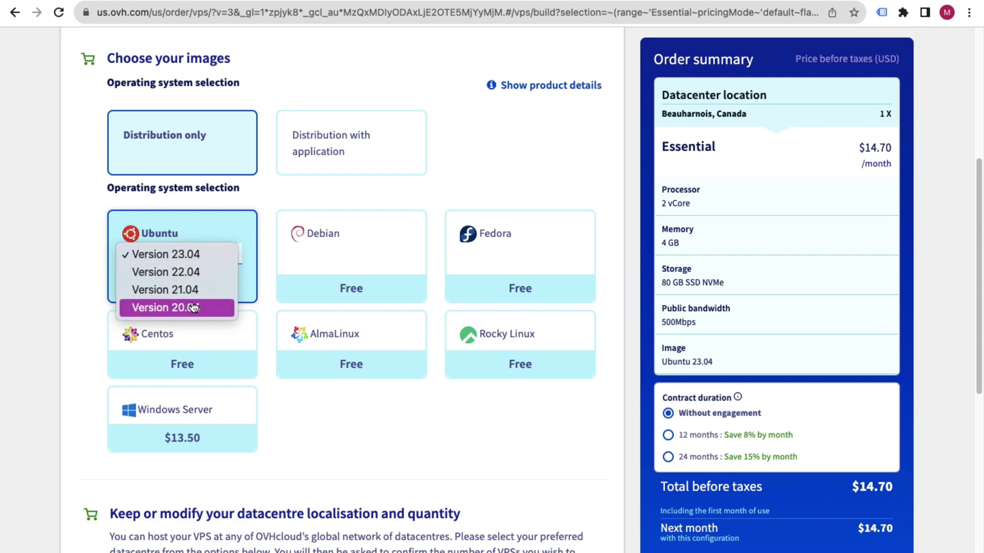
{"action": "left_click", "coordinate": [216, 316]}
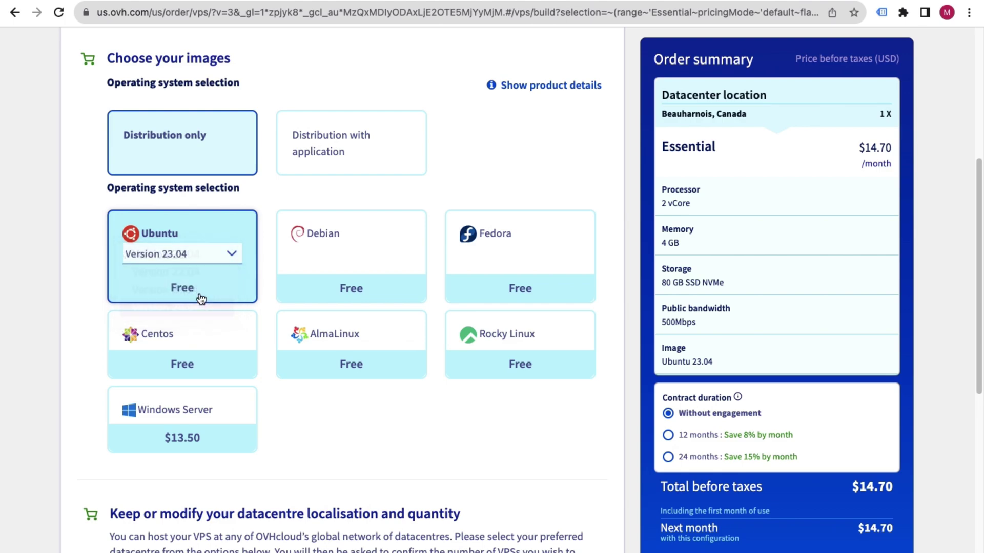
{"action": "left_click", "coordinate": [194, 256]}
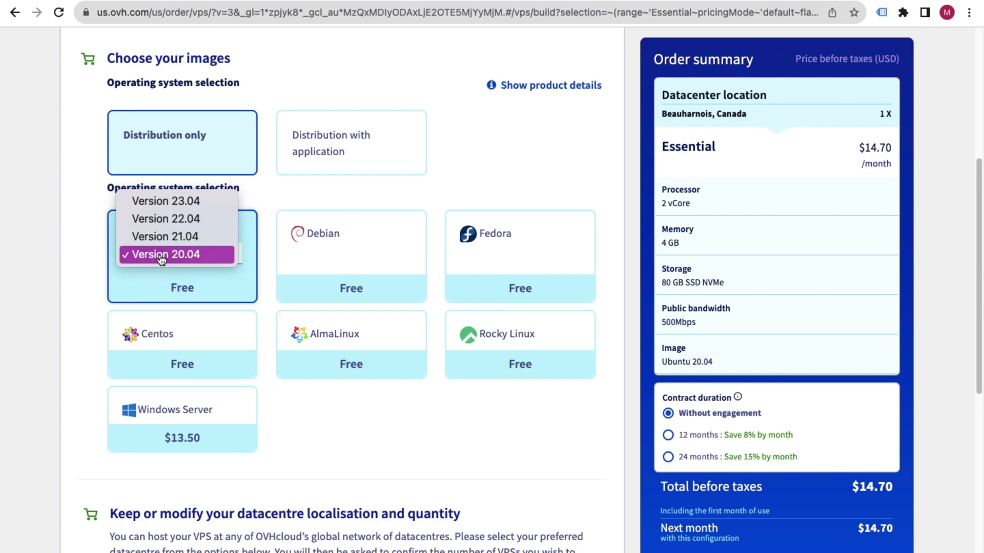
{"action": "left_click", "coordinate": [200, 262]}
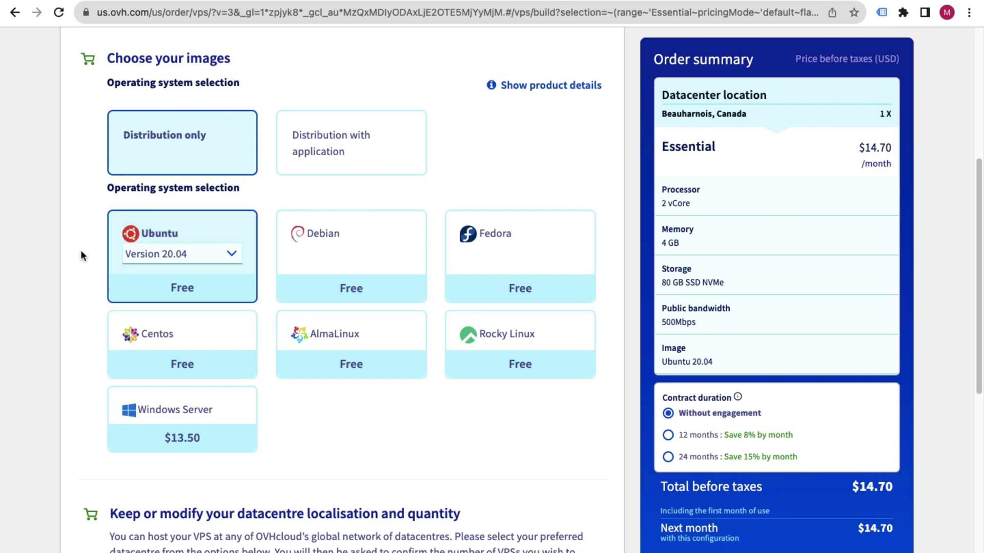
{"action": "scroll", "coordinate": [263, 340], "scroll_direction": "down", "scroll_amount": 3}
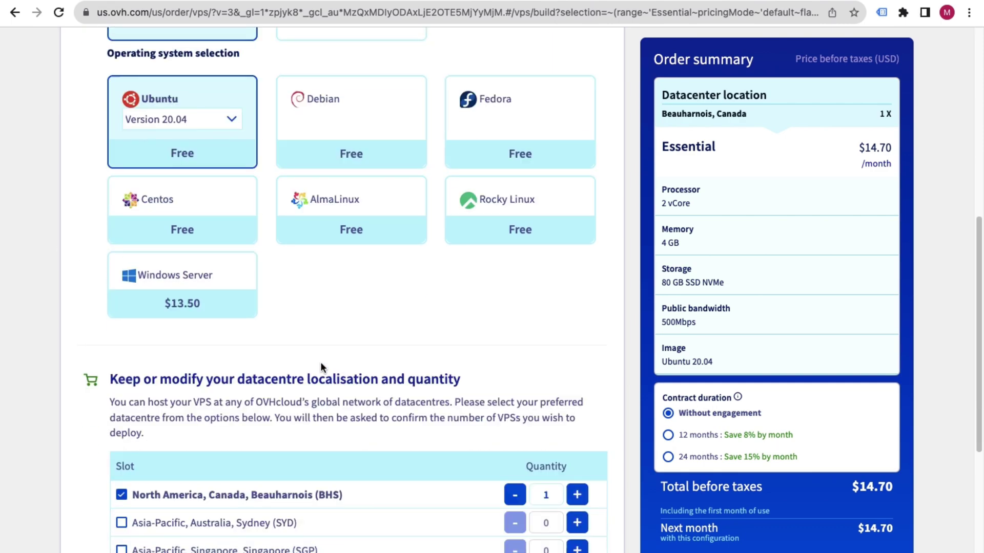
{"action": "scroll", "coordinate": [305, 327], "scroll_direction": "down", "scroll_amount": 5}
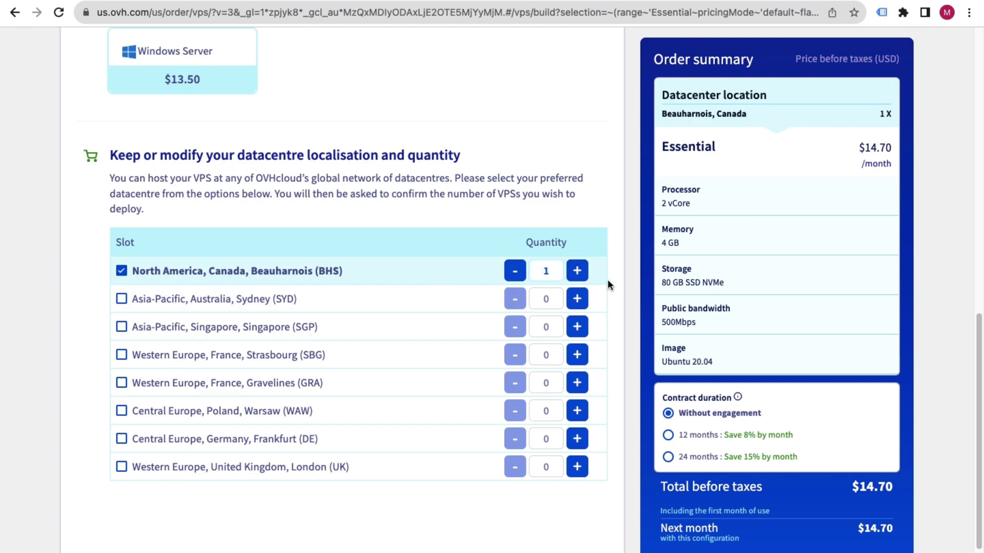
{"action": "scroll", "coordinate": [614, 290], "scroll_direction": "down", "scroll_amount": 2}
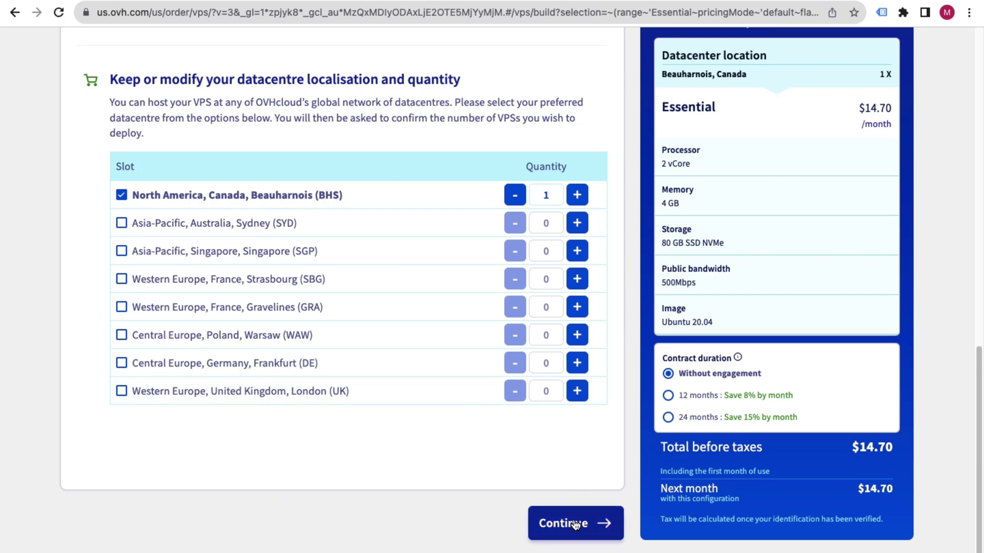
{"action": "scroll", "coordinate": [575, 524], "scroll_direction": "up", "scroll_amount": 3}
{"action": "scroll", "coordinate": [576, 526], "scroll_direction": "down", "scroll_amount": 3}
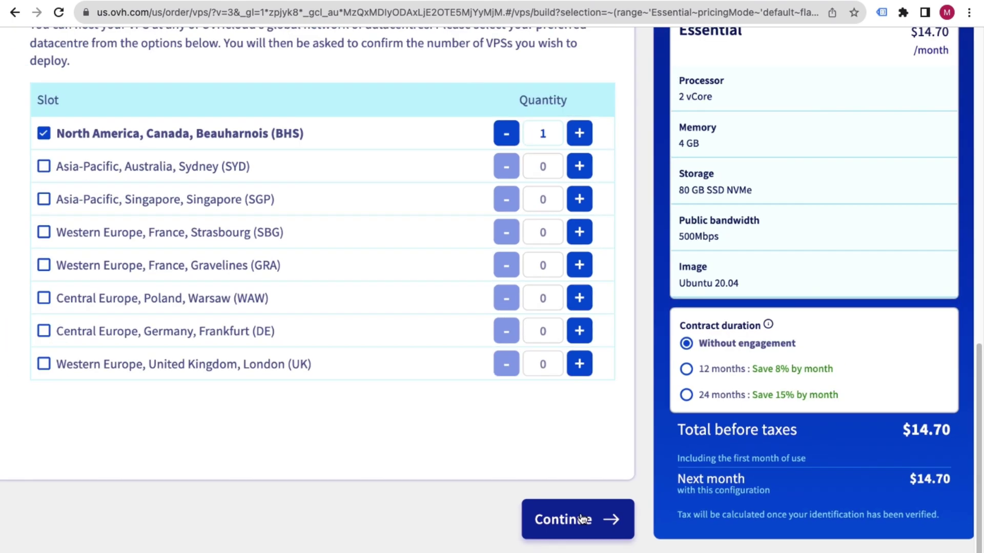
Step: Continue past the build step, leaving Snapshot, Additional storage and Automated backup unchecked
{"action": "left_click", "coordinate": [578, 525]}
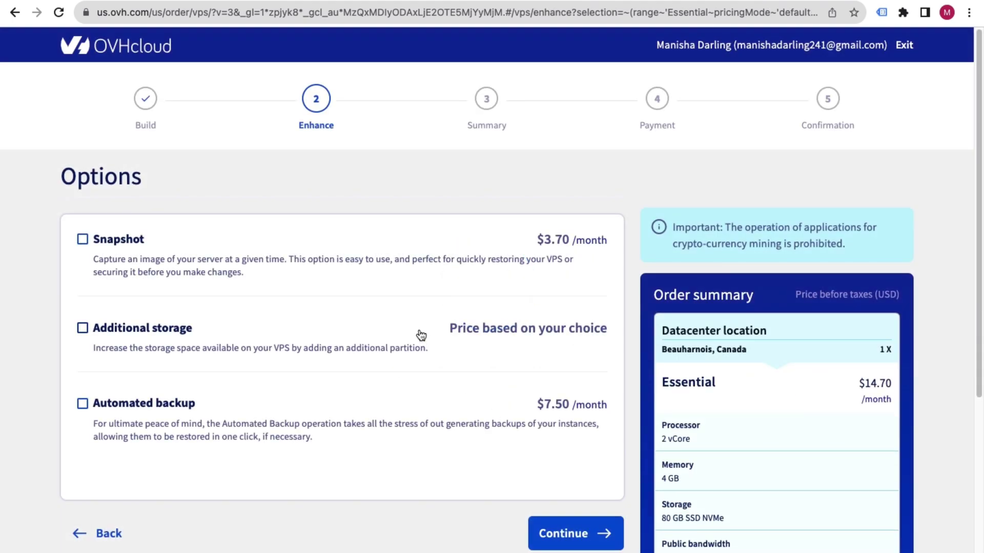
{"action": "scroll", "coordinate": [328, 287], "scroll_direction": "down", "scroll_amount": 4}
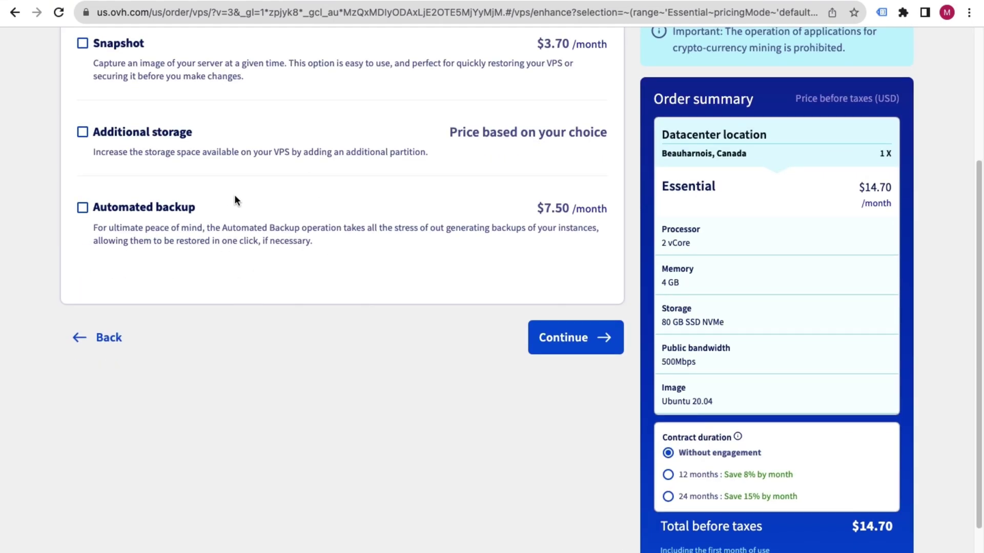
{"action": "scroll", "coordinate": [325, 218], "scroll_direction": "up", "scroll_amount": 1}
{"action": "left_click", "coordinate": [585, 372]}
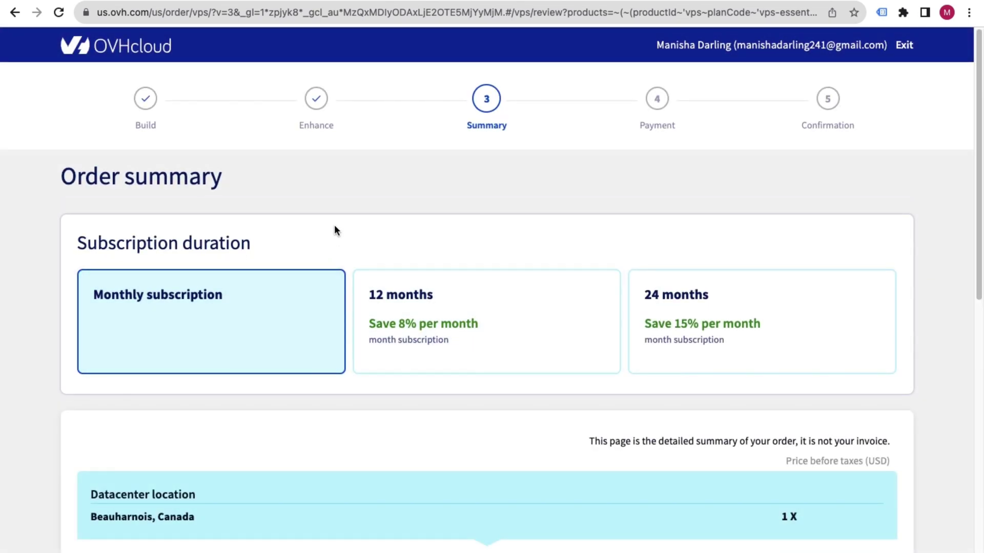
{"action": "scroll", "coordinate": [242, 286], "scroll_direction": "down", "scroll_amount": 1}
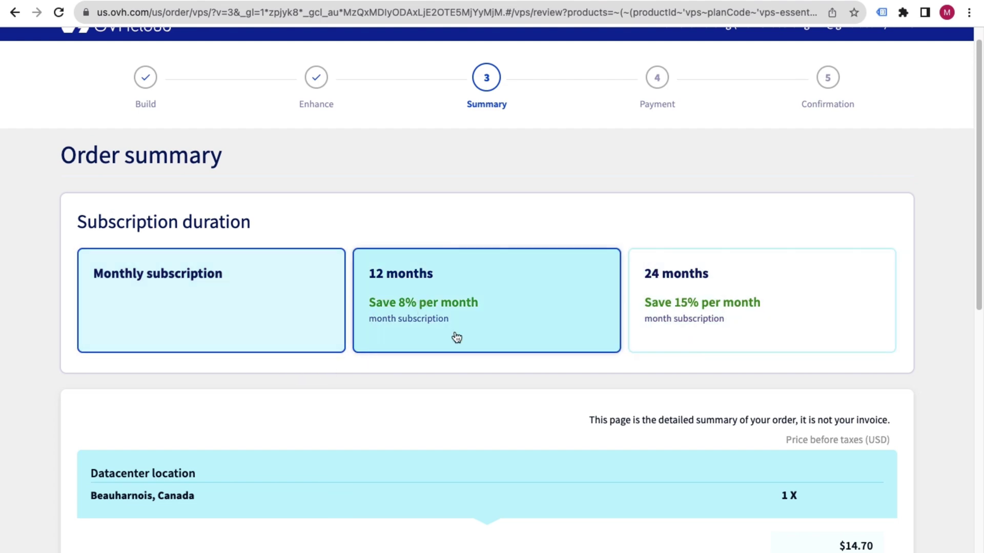
{"action": "scroll", "coordinate": [292, 334], "scroll_direction": "down", "scroll_amount": 1}
{"action": "scroll", "coordinate": [248, 262], "scroll_direction": "down", "scroll_amount": 2}
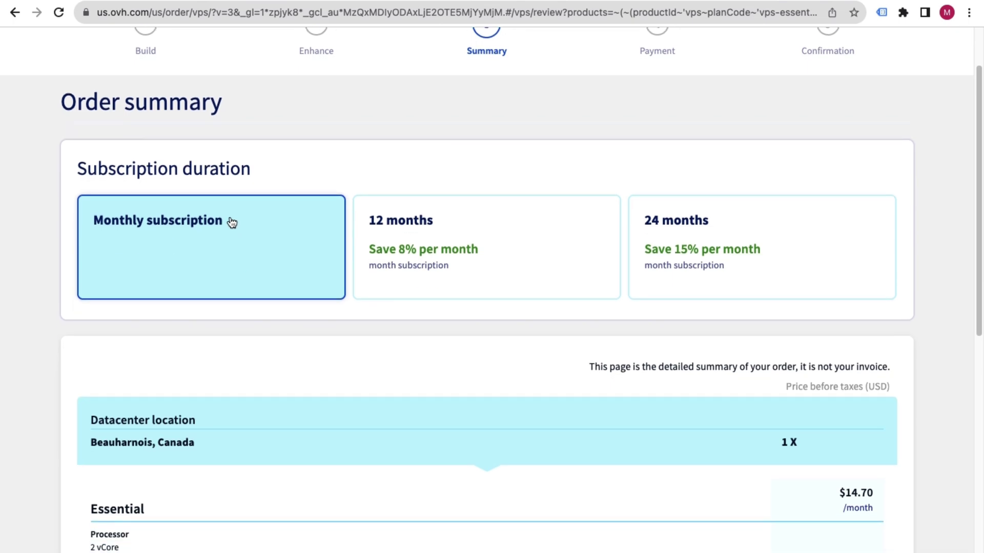
{"action": "scroll", "coordinate": [222, 277], "scroll_direction": "down", "scroll_amount": 3}
{"action": "scroll", "coordinate": [308, 307], "scroll_direction": "down", "scroll_amount": 8}
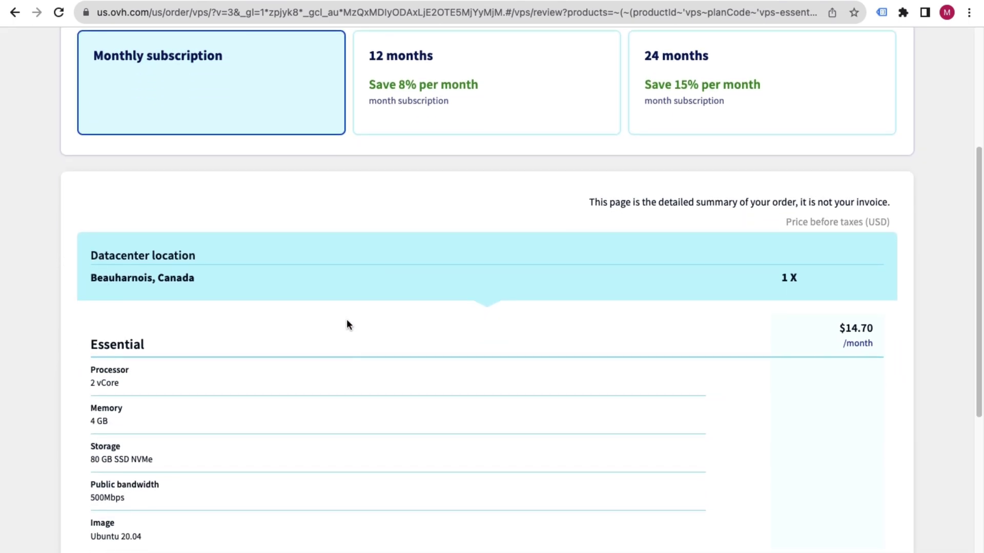
{"action": "scroll", "coordinate": [429, 338], "scroll_direction": "down", "scroll_amount": 3}
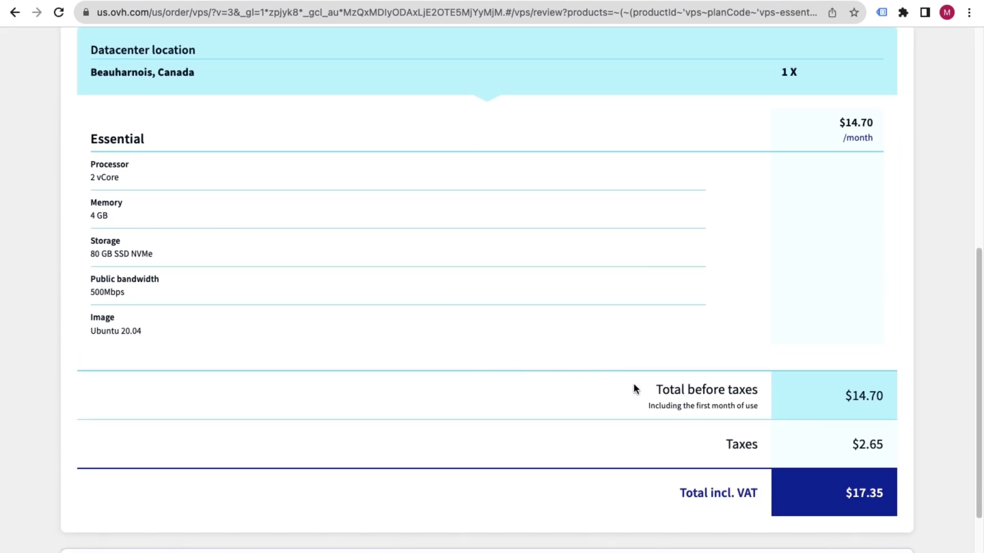
{"action": "scroll", "coordinate": [660, 407], "scroll_direction": "down", "scroll_amount": 2}
{"action": "scroll", "coordinate": [760, 424], "scroll_direction": "down", "scroll_amount": 3}
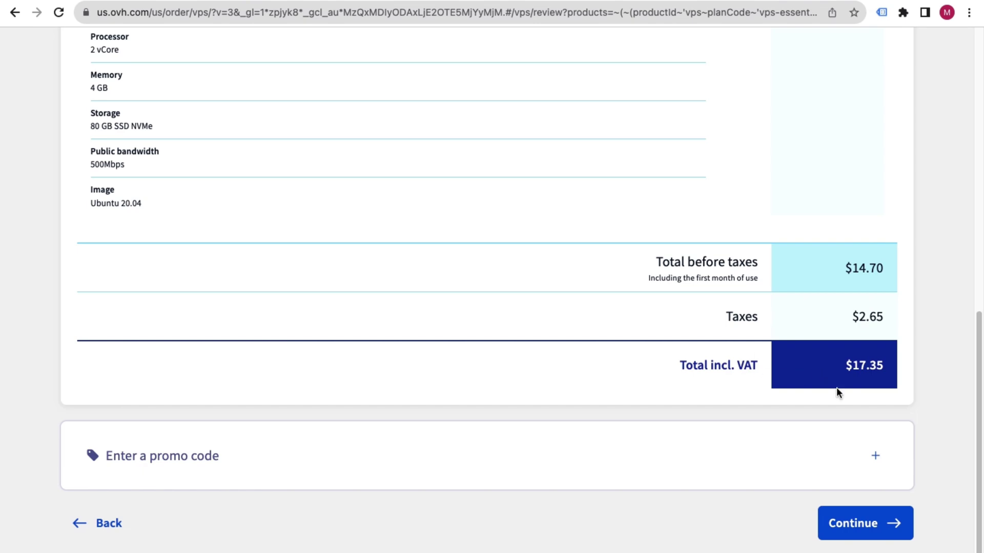
Step: Proceed to payment and tick 'I have read and accepted all the conditions'
{"action": "left_click", "coordinate": [864, 525]}
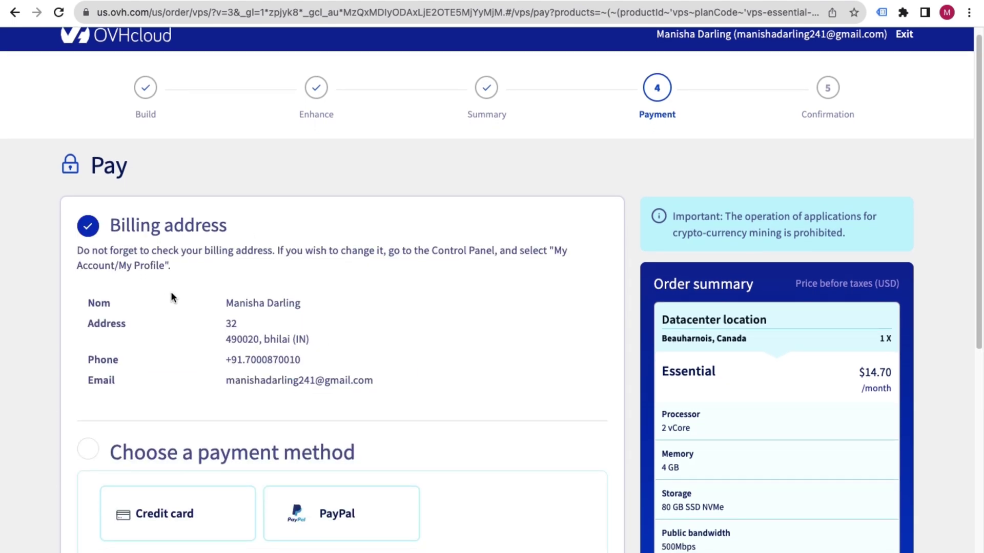
{"action": "scroll", "coordinate": [179, 295], "scroll_direction": "down", "scroll_amount": 1}
{"action": "scroll", "coordinate": [213, 298], "scroll_direction": "down", "scroll_amount": 3}
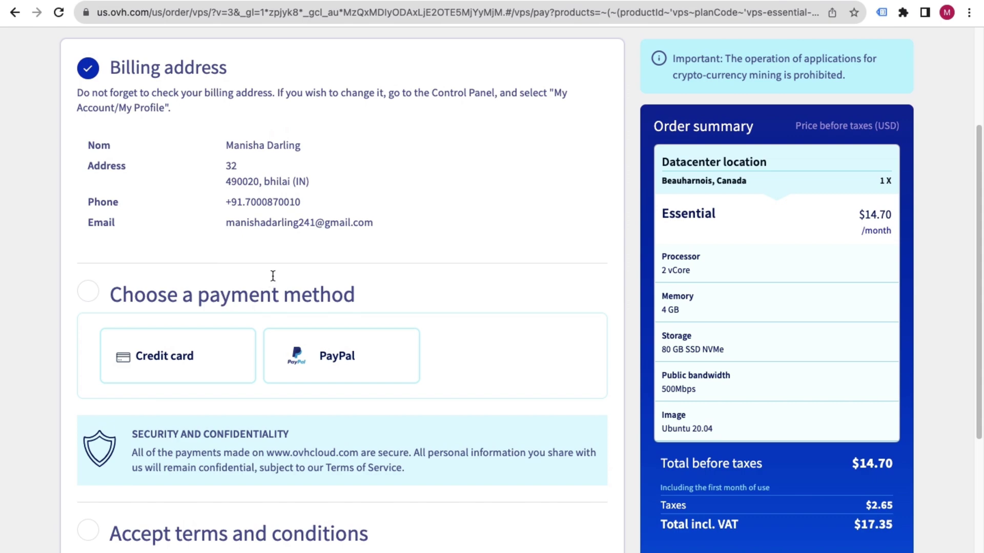
{"action": "scroll", "coordinate": [226, 263], "scroll_direction": "down", "scroll_amount": 1}
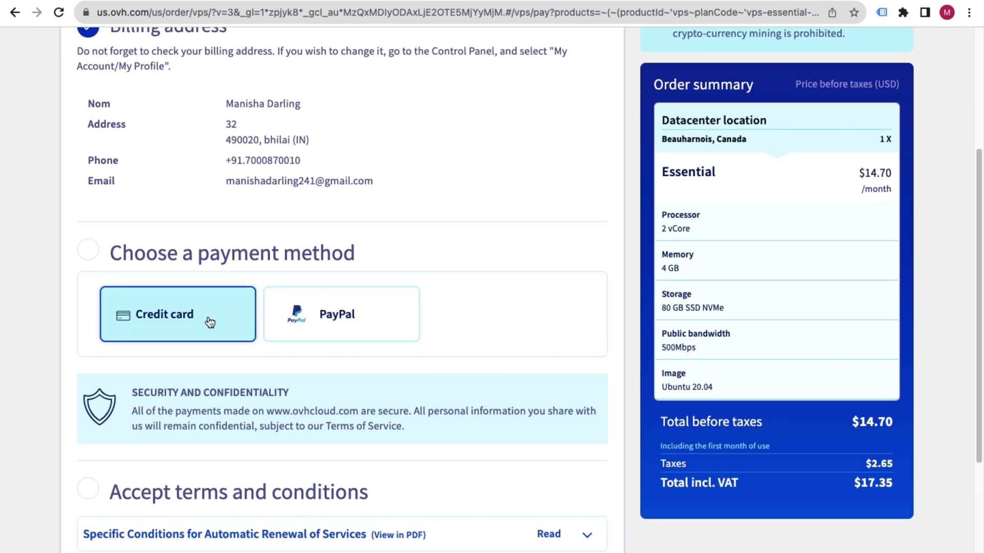
{"action": "scroll", "coordinate": [204, 322], "scroll_direction": "down", "scroll_amount": 1}
{"action": "scroll", "coordinate": [210, 319], "scroll_direction": "down", "scroll_amount": 4}
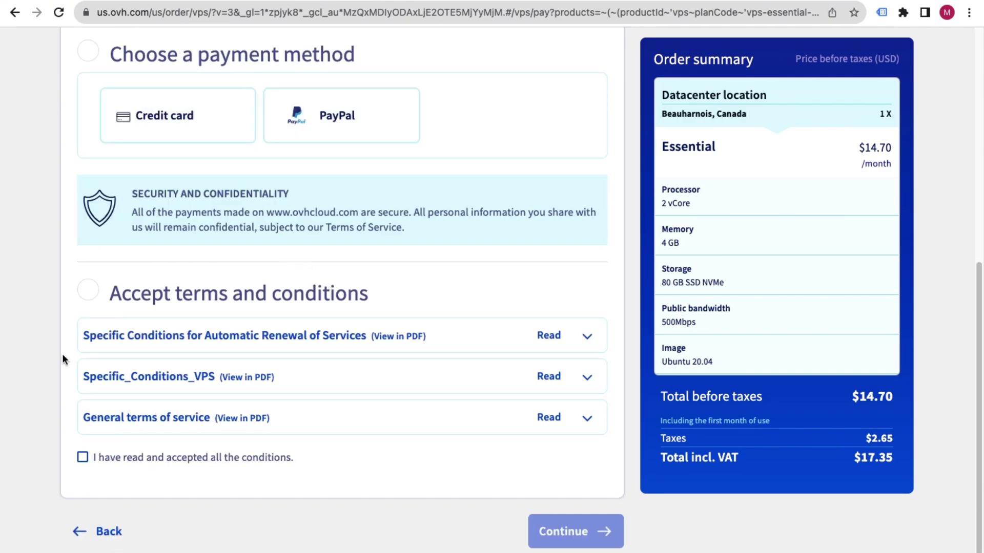
{"action": "left_click", "coordinate": [82, 456]}
{"action": "scroll", "coordinate": [159, 451], "scroll_direction": "down", "scroll_amount": 2}
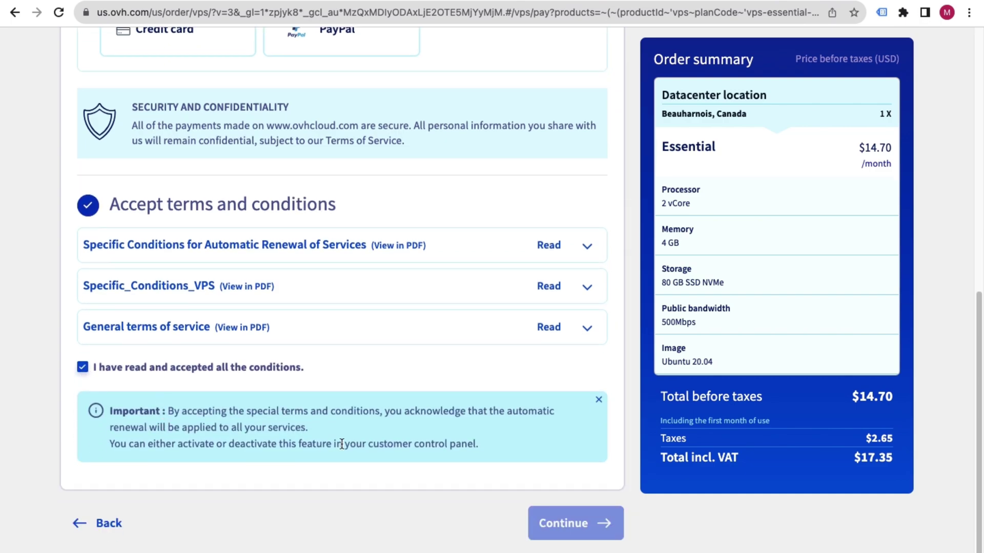
{"action": "scroll", "coordinate": [514, 500], "scroll_direction": "up", "scroll_amount": 6}
{"action": "scroll", "coordinate": [532, 469], "scroll_direction": "down", "scroll_amount": 6}
{"action": "scroll", "coordinate": [319, 374], "scroll_direction": "up", "scroll_amount": 2}
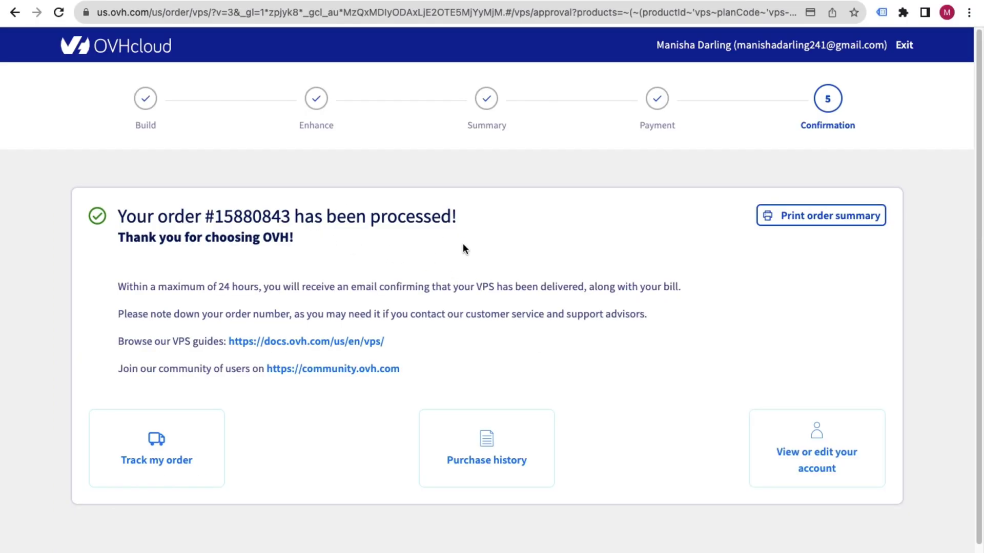
Step: Review the order-processed message, the 24-hour delivery notice and the VPS delivery sentence
{"action": "left_click_drag", "start_coordinate": [309, 241], "coordinate": [119, 218]}
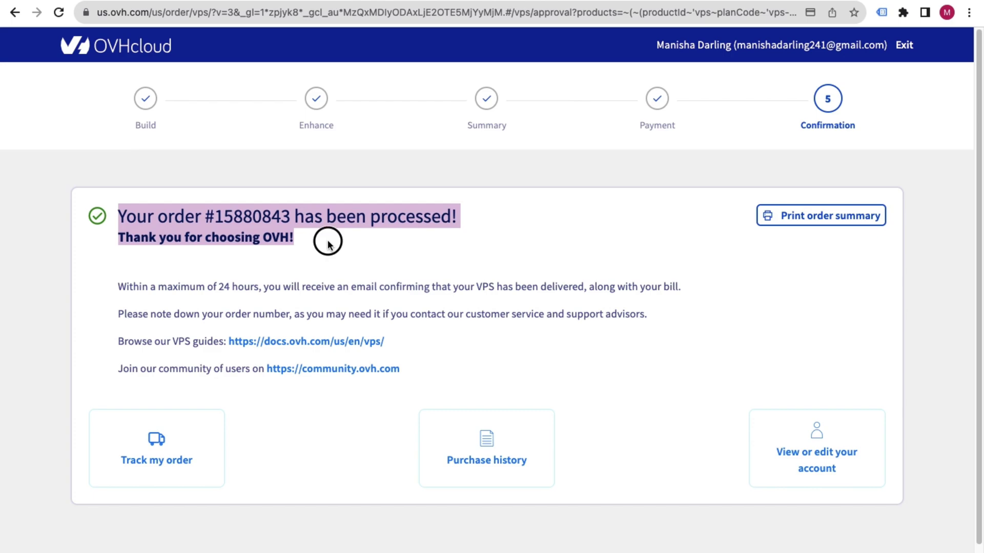
{"action": "left_click", "coordinate": [263, 257]}
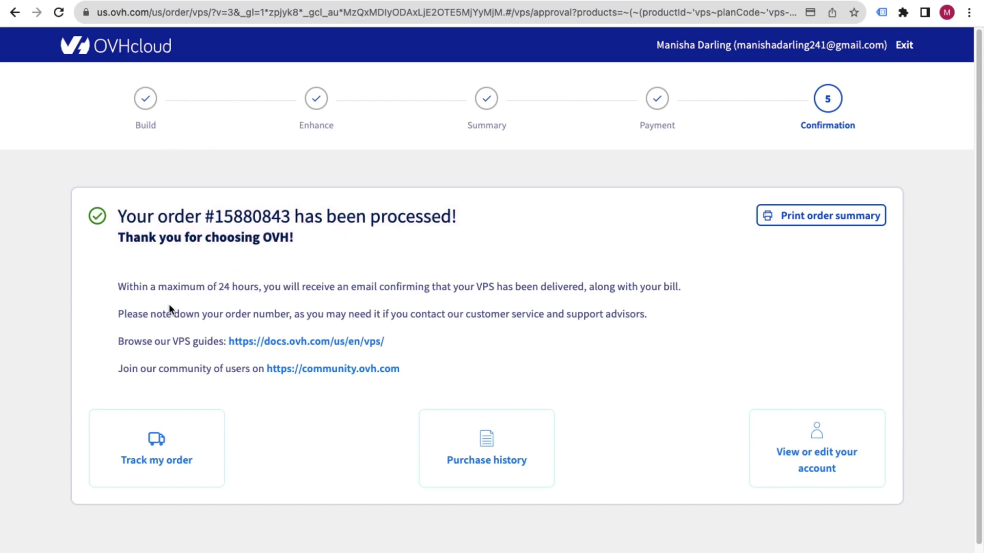
{"action": "left_click_drag", "start_coordinate": [160, 288], "coordinate": [356, 287]}
{"action": "left_click", "coordinate": [248, 291]}
{"action": "left_click_drag", "start_coordinate": [468, 288], "coordinate": [584, 288]}
{"action": "left_click", "coordinate": [570, 296]}
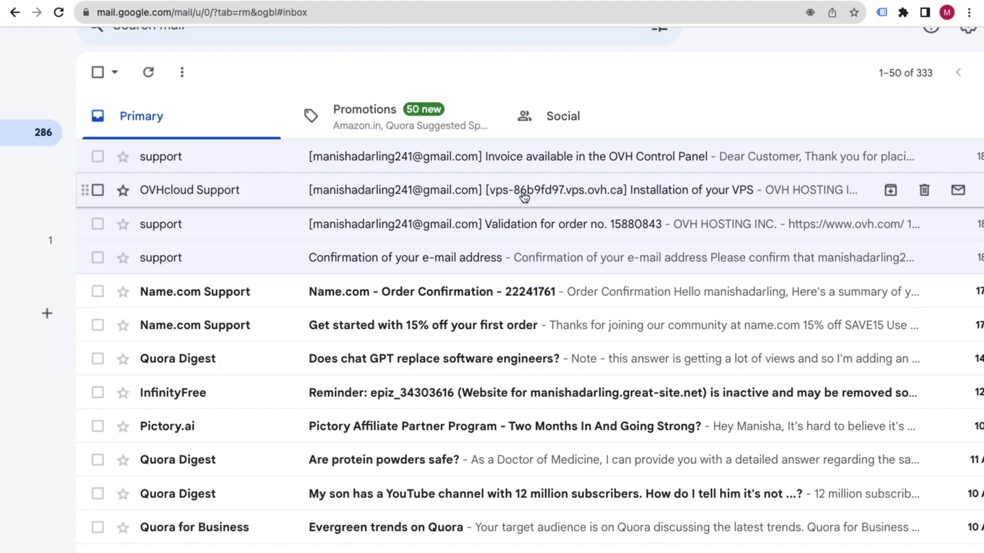
Step: Open the 'Installation of your VPS' email and review its access settings and Ubuntu version
{"action": "left_click", "coordinate": [501, 197]}
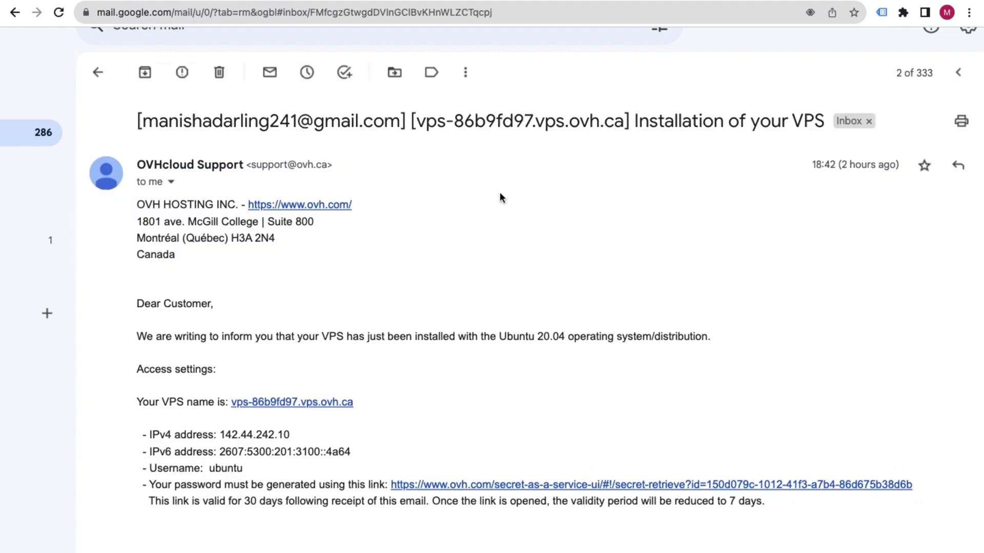
{"action": "scroll", "coordinate": [330, 295], "scroll_direction": "down", "scroll_amount": 1}
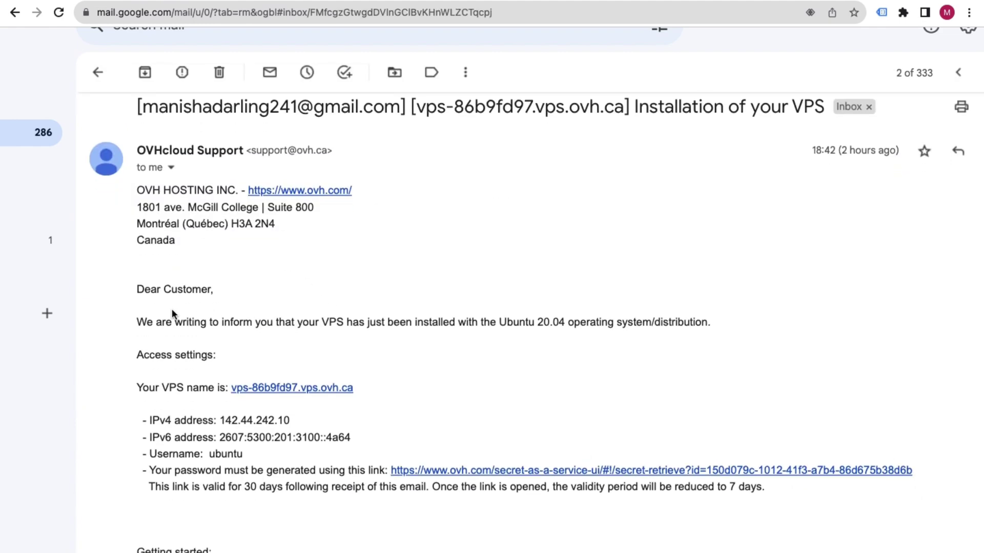
{"action": "left_click_drag", "start_coordinate": [135, 313], "coordinate": [748, 432]}
{"action": "scroll", "coordinate": [254, 408], "scroll_direction": "down", "scroll_amount": 1}
{"action": "left_click", "coordinate": [527, 343]}
{"action": "left_click_drag", "start_coordinate": [513, 261], "coordinate": [552, 265]}
{"action": "left_click", "coordinate": [511, 284]}
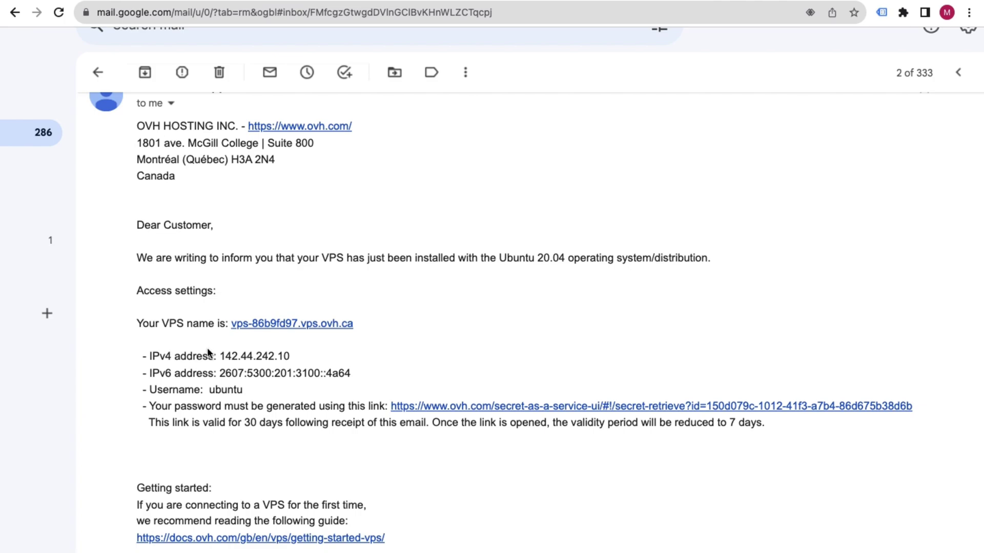
Step: Copy the access settings from the VPS name through the username
{"action": "scroll", "coordinate": [209, 349], "scroll_direction": "down", "scroll_amount": 1}
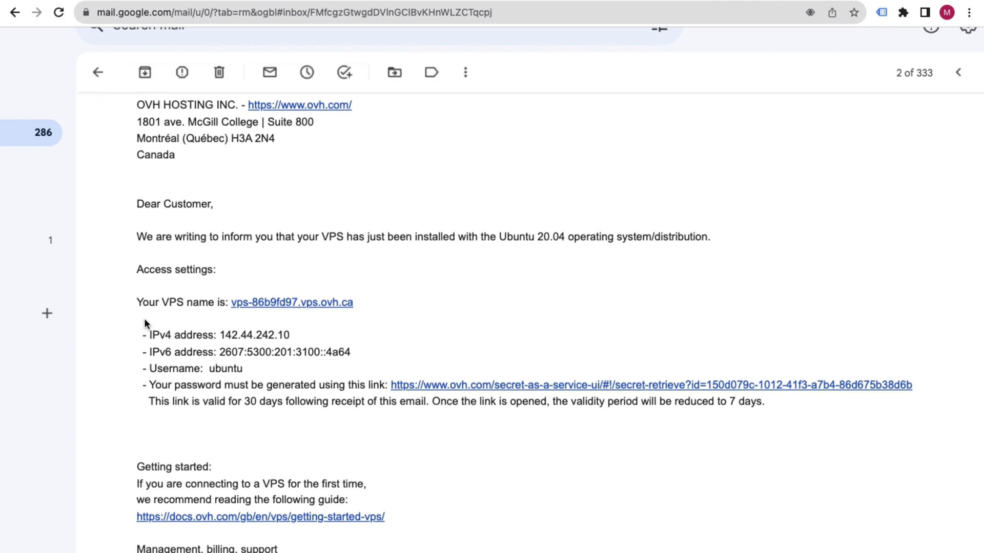
{"action": "left_click_drag", "start_coordinate": [134, 271], "coordinate": [252, 369]}
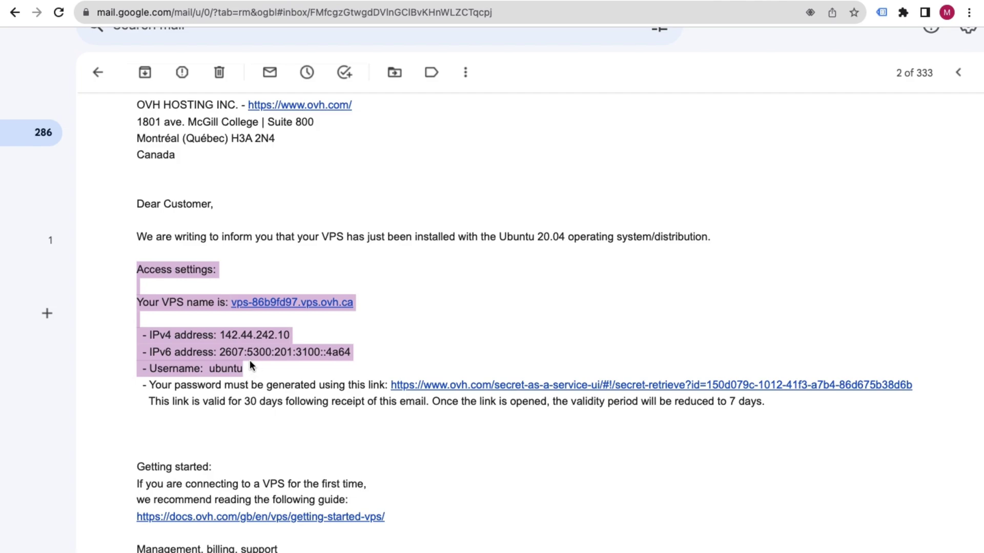
{"action": "right_click", "coordinate": [210, 347]}
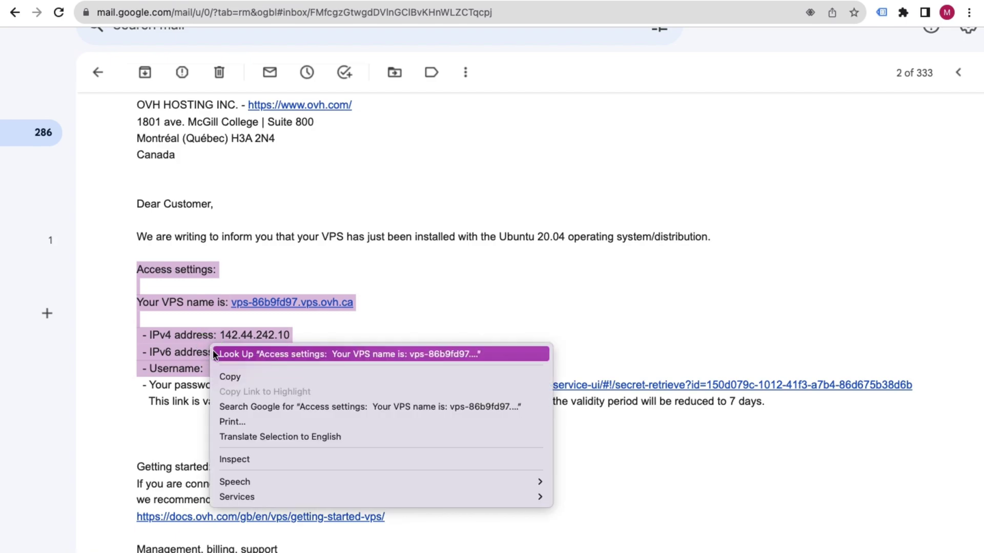
{"action": "left_click", "coordinate": [235, 373]}
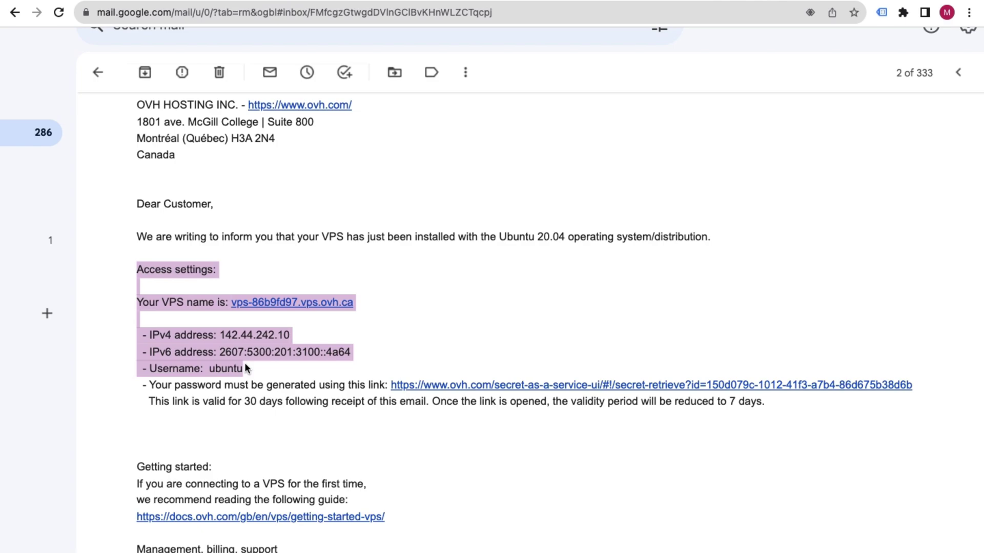
{"action": "key", "text": "ctrl+Left"}
Step: Paste the VPS access details into the new note and type a Password label
{"action": "left_click", "coordinate": [300, 99]}
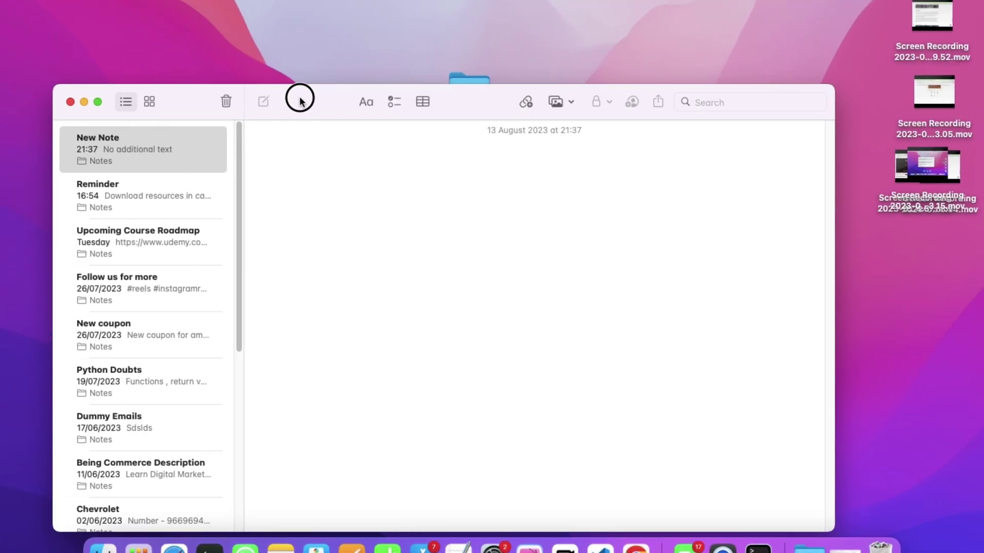
{"action": "left_click_drag", "start_coordinate": [299, 99], "coordinate": [291, 91]}
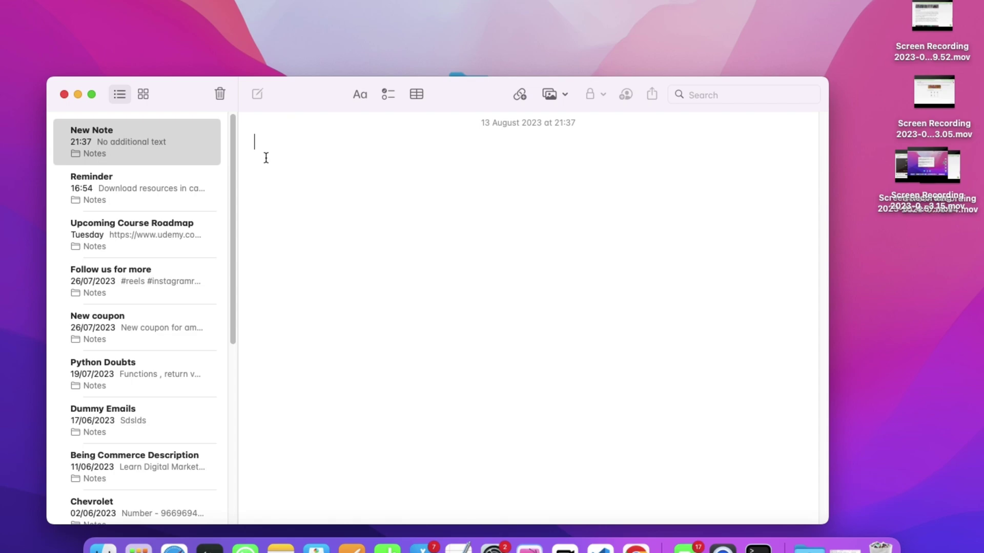
{"action": "key", "text": "super+v"}
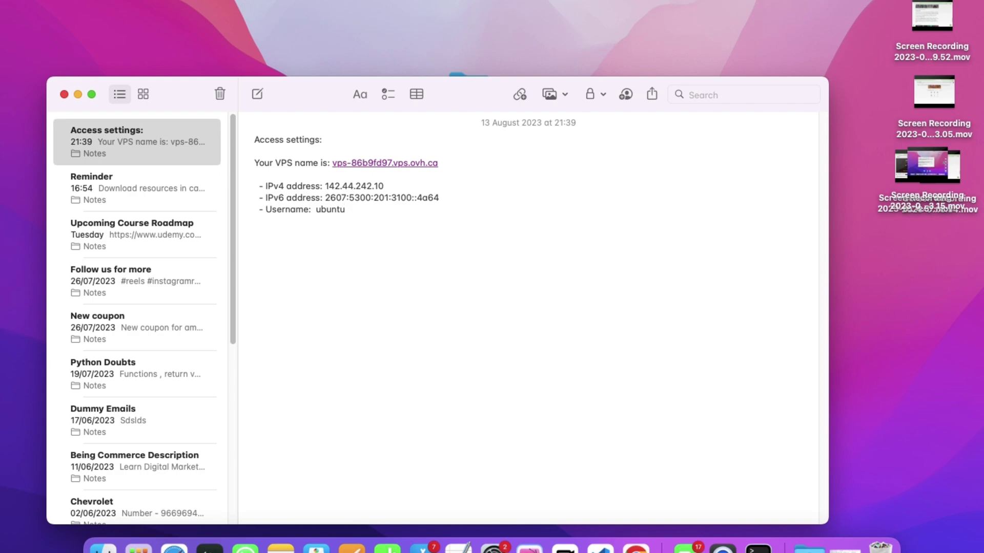
{"action": "type", "text": "Passwor"}
Step: Open the password retrieval page from the email and copy the VPS password secret
{"action": "key", "text": "super+Tab"}
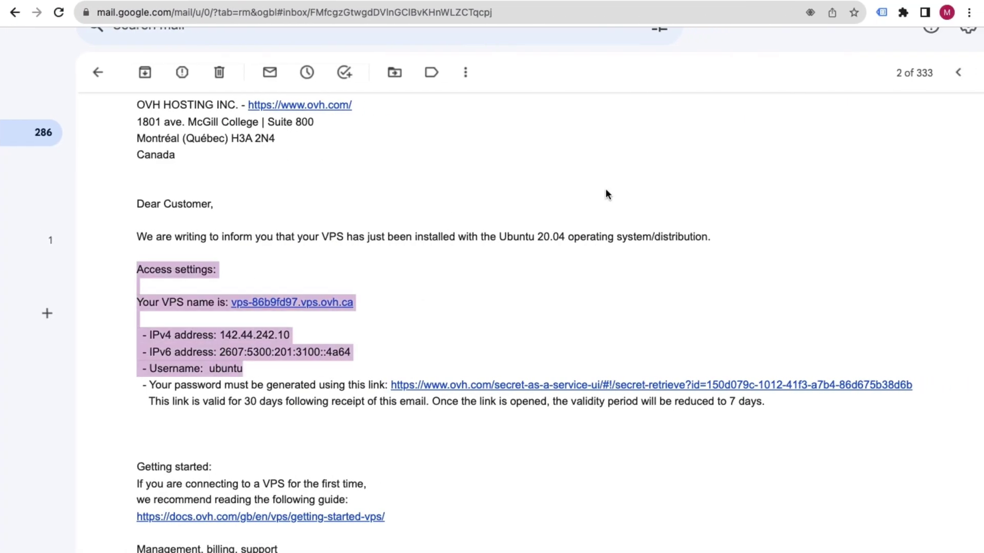
{"action": "left_click", "coordinate": [282, 387]}
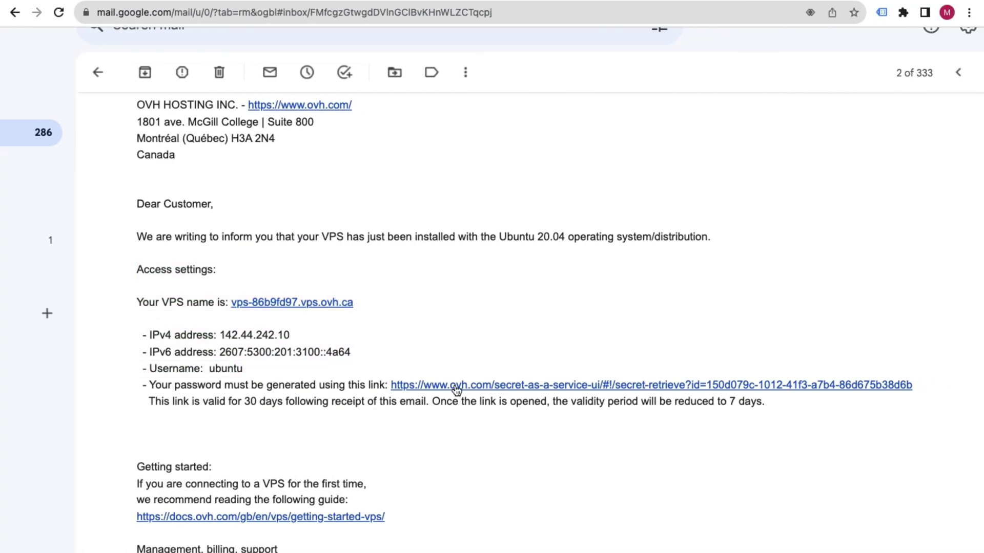
{"action": "key", "text": "ctrl+Tab"}
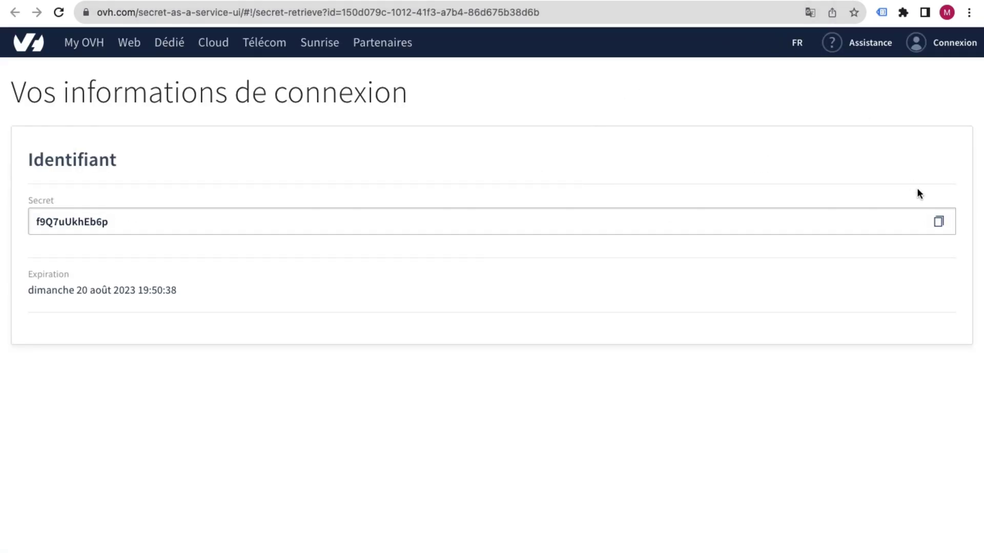
{"action": "left_click", "coordinate": [938, 221]}
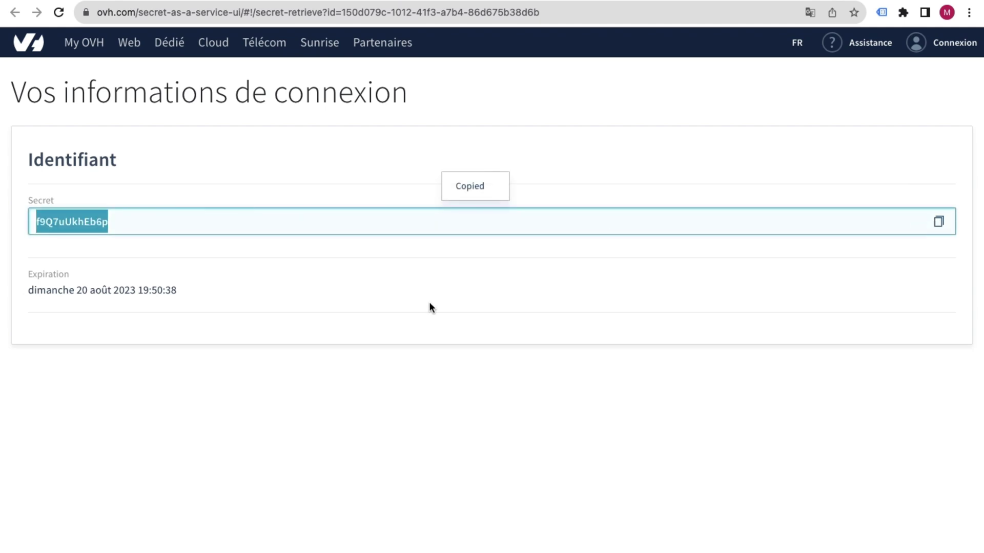
{"action": "key", "text": "ctrl+Left"}
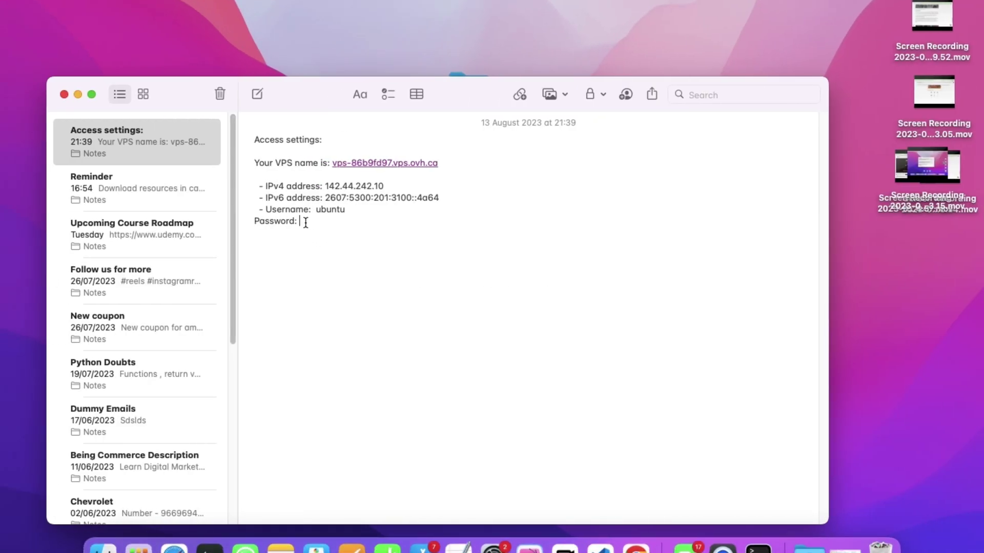
Step: Paste the VPS password after the Password label, then return to the OVH email
{"action": "key", "text": "super+v"}
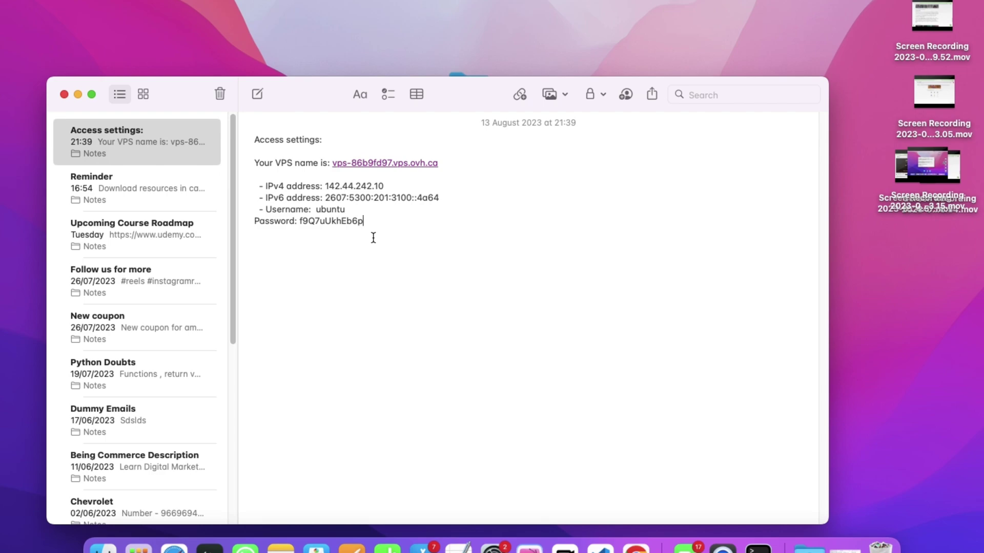
{"action": "key", "text": "ctrl+Right"}
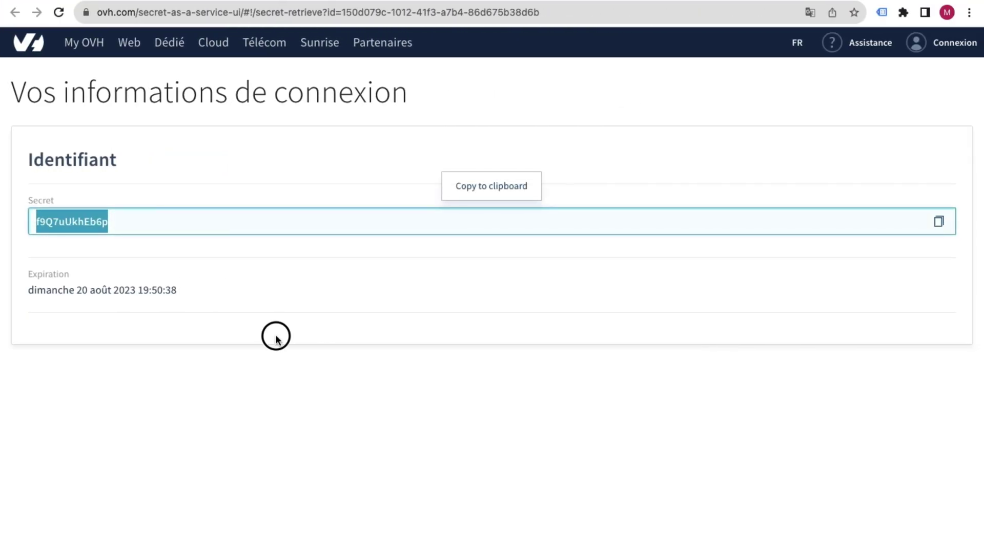
{"action": "key", "text": "ctrl+Left"}
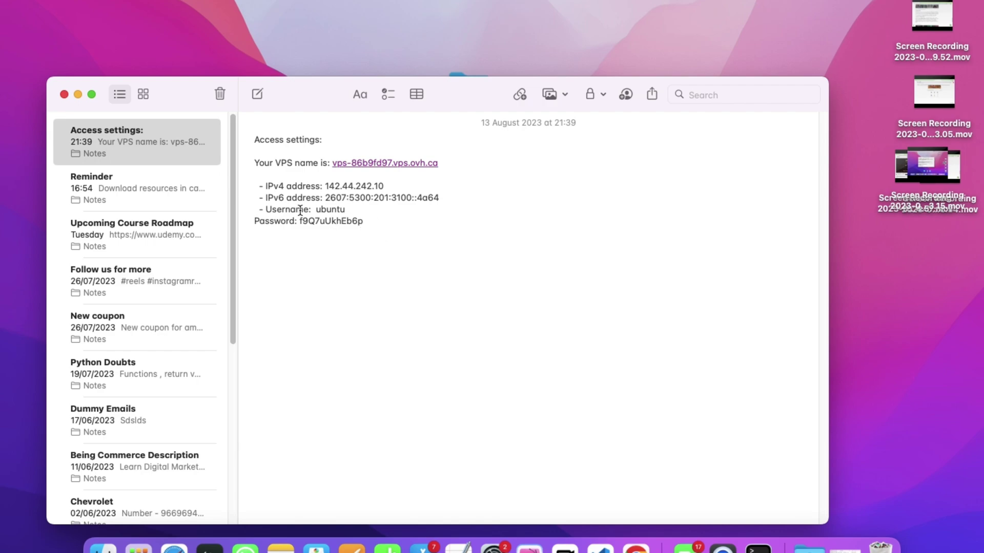
{"action": "key", "text": "ctrl+Right"}
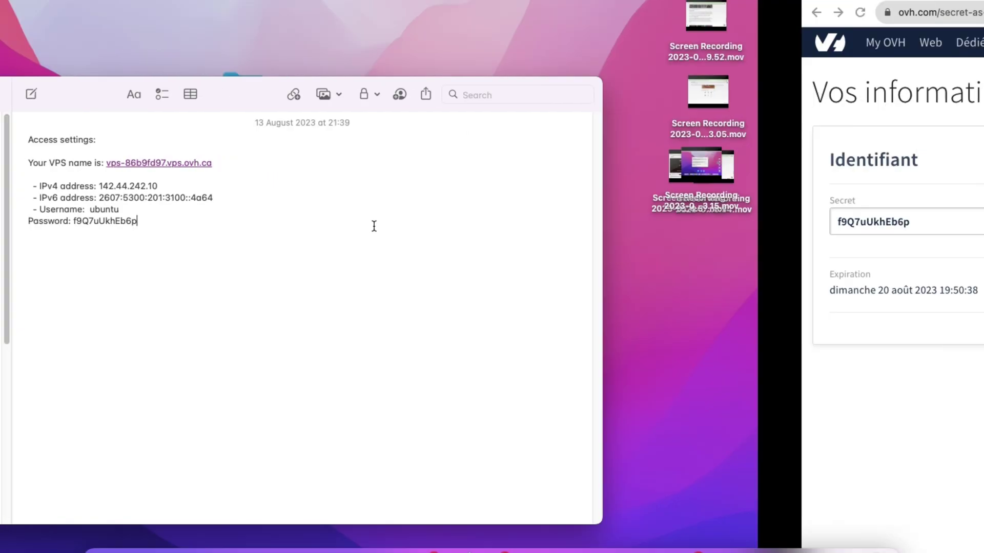
{"action": "key", "text": "super+w"}
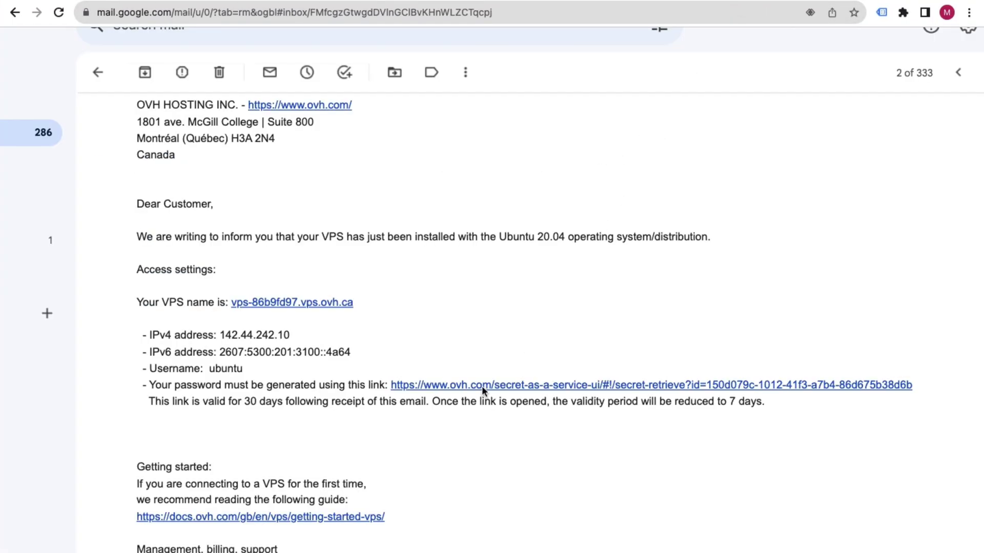